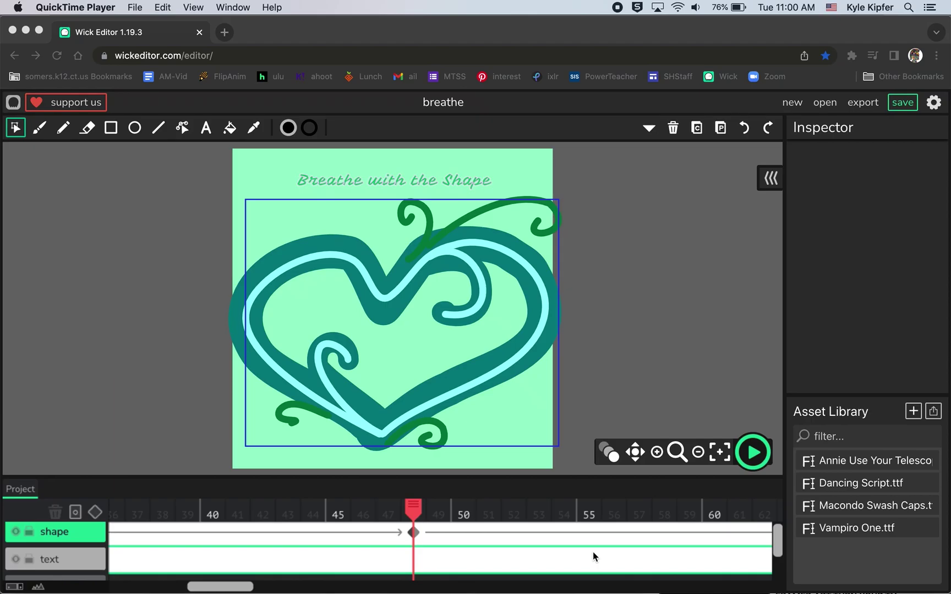
- Preview the breathing heart animation, stop it, and scroll the timeline back to frame 1
click(755, 452)
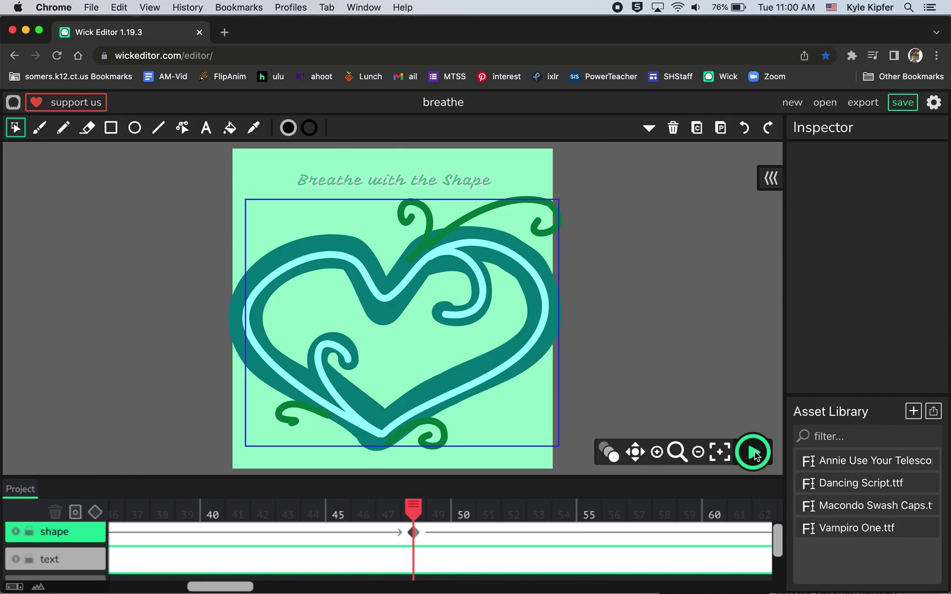
click(754, 452)
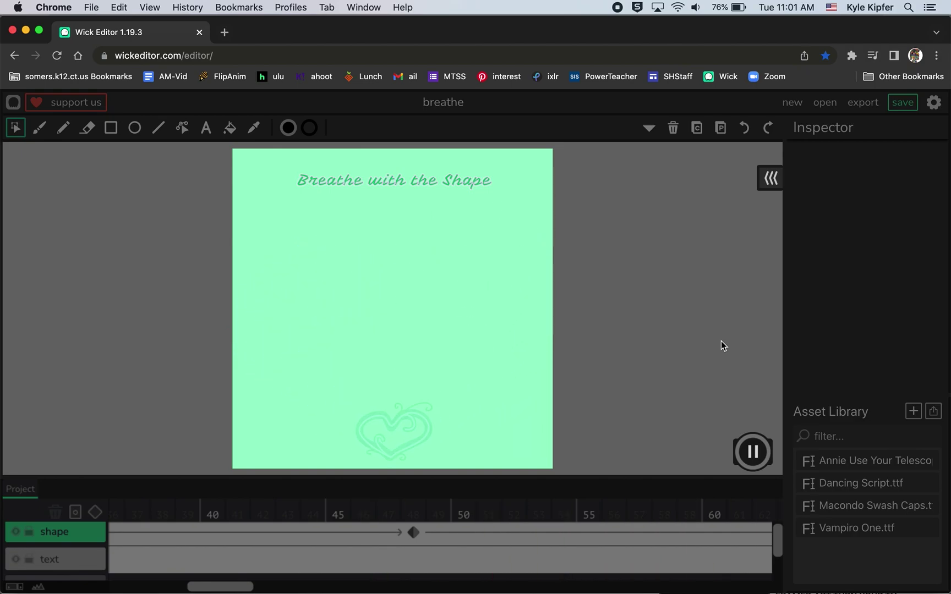
click(752, 453)
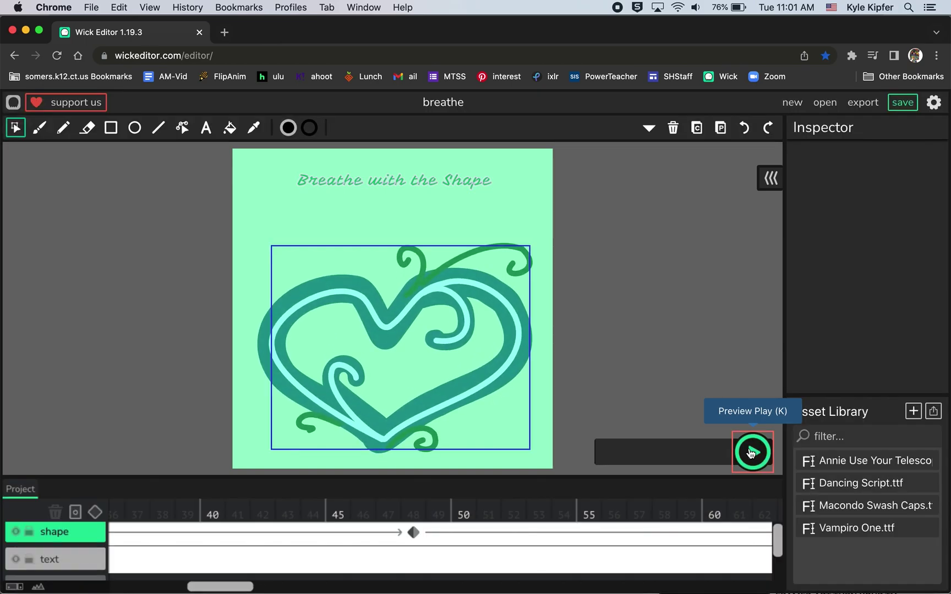
scroll(398, 544, left, 2)
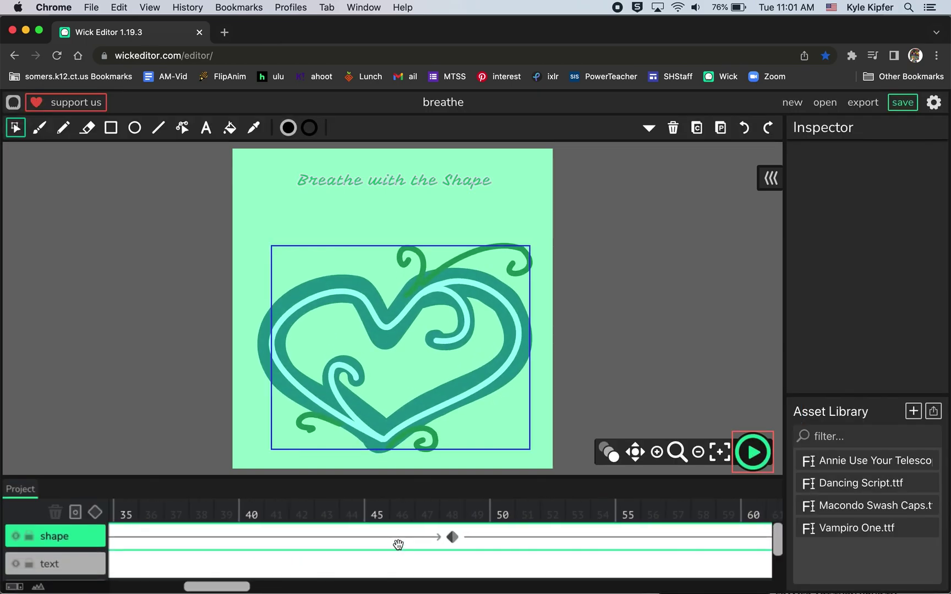
scroll(398, 545, left, 15)
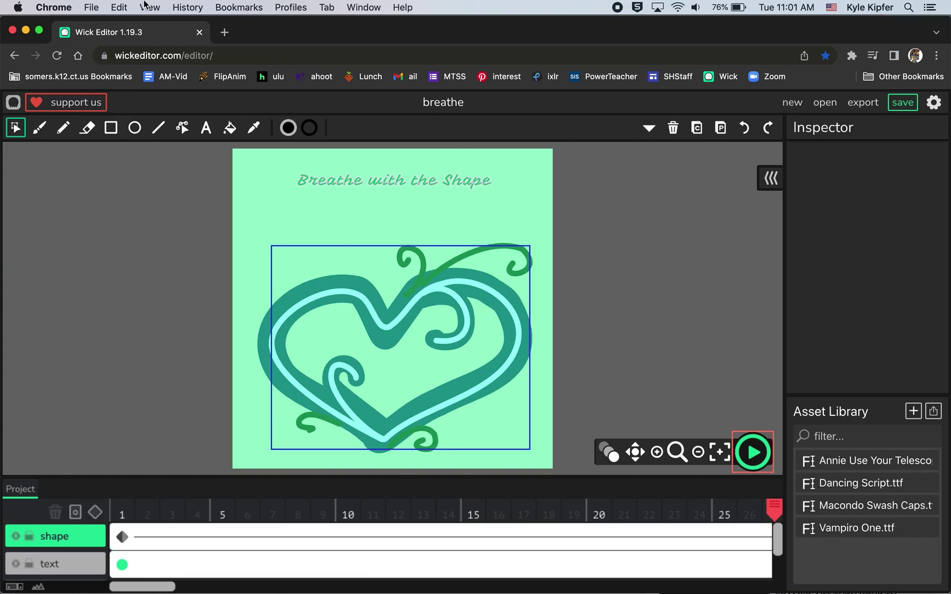
- Replace the current project with a new blank project and zoom the canvas out
click(790, 103)
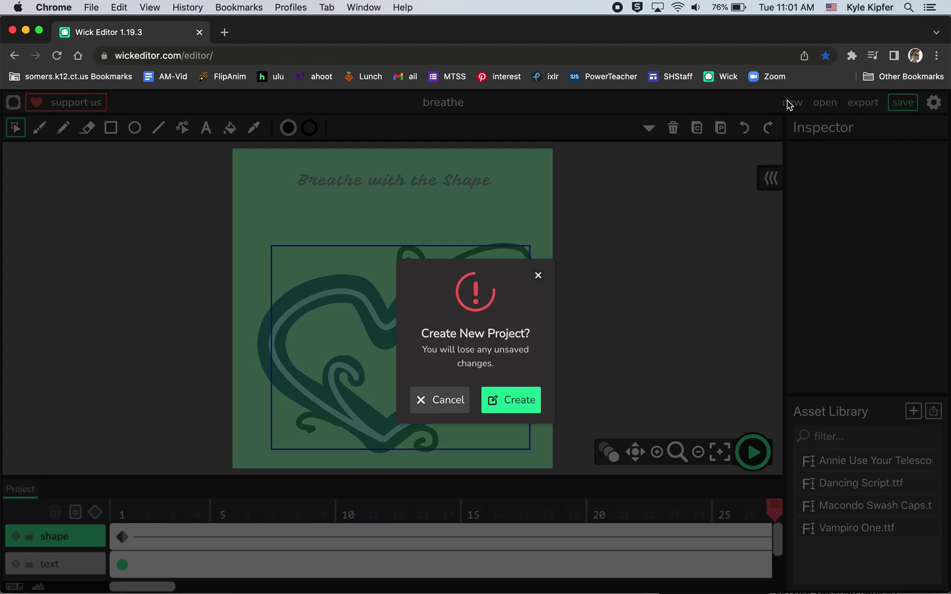
click(512, 401)
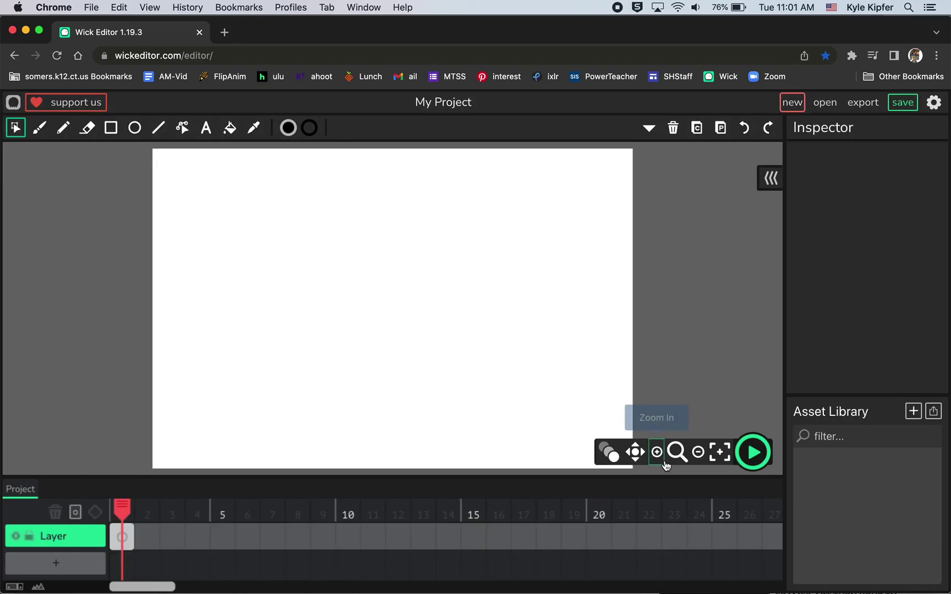
click(698, 452)
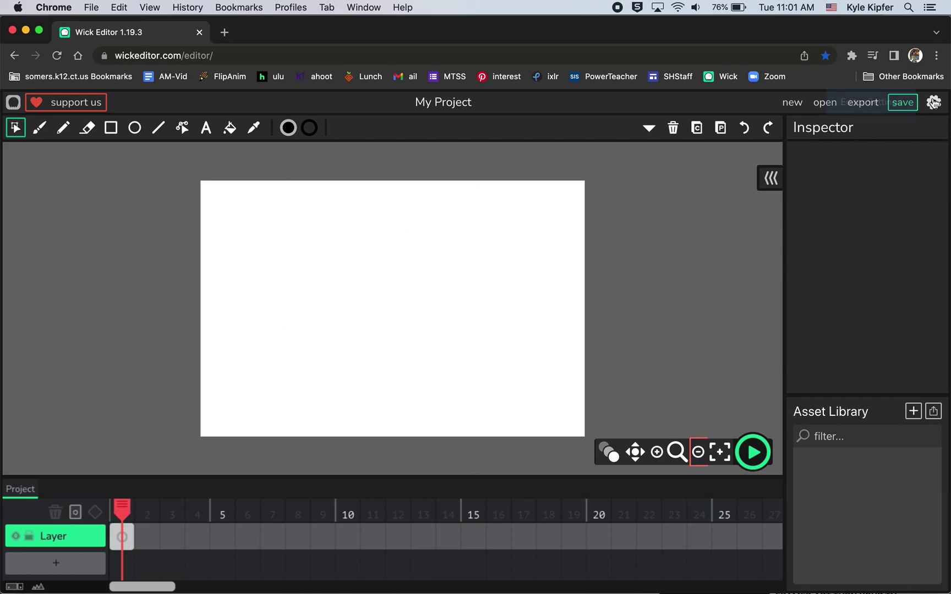
- Set project name 'breathe', a peach background and 480 width in Settings, and apply
click(935, 103)
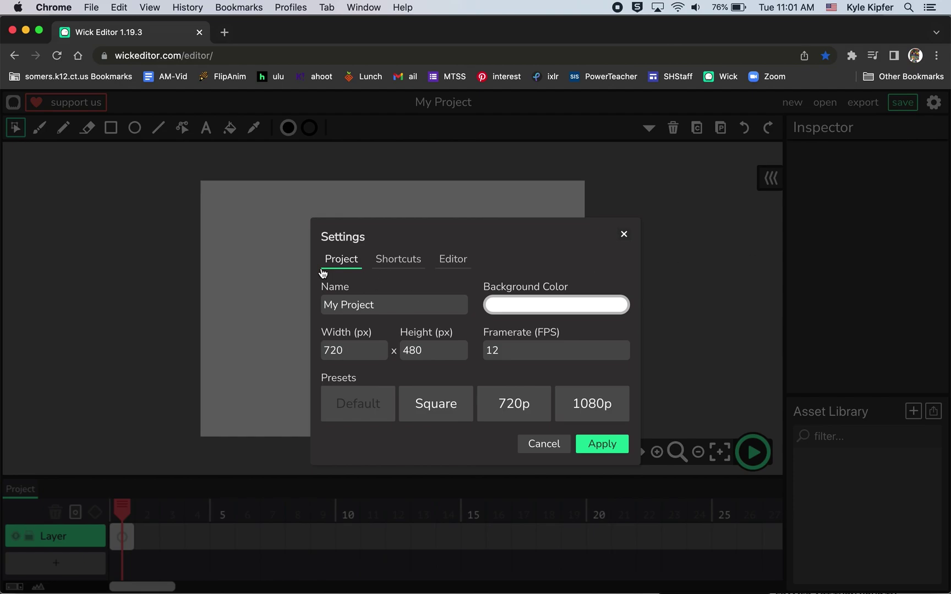
drag(387, 309, 284, 301)
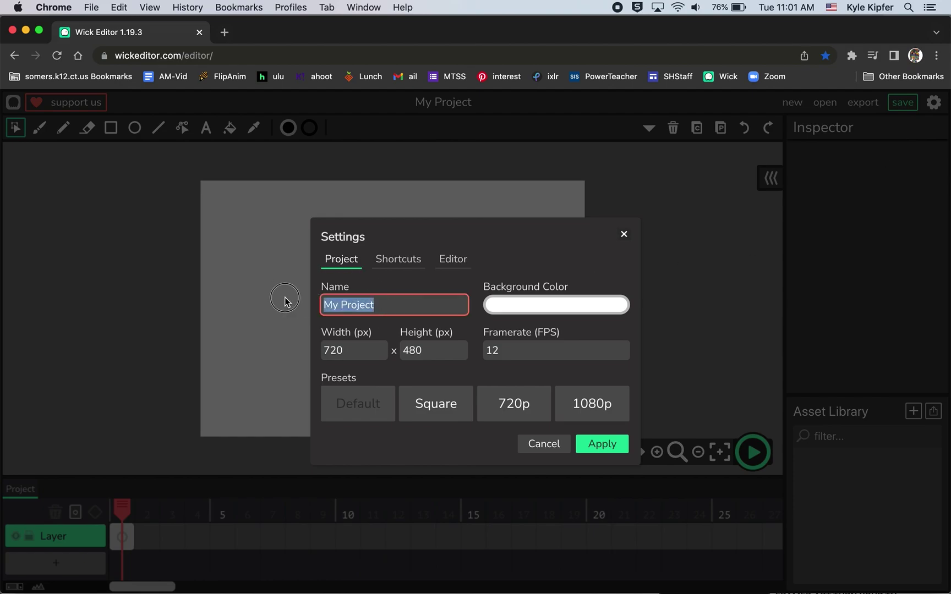
text(breathe)
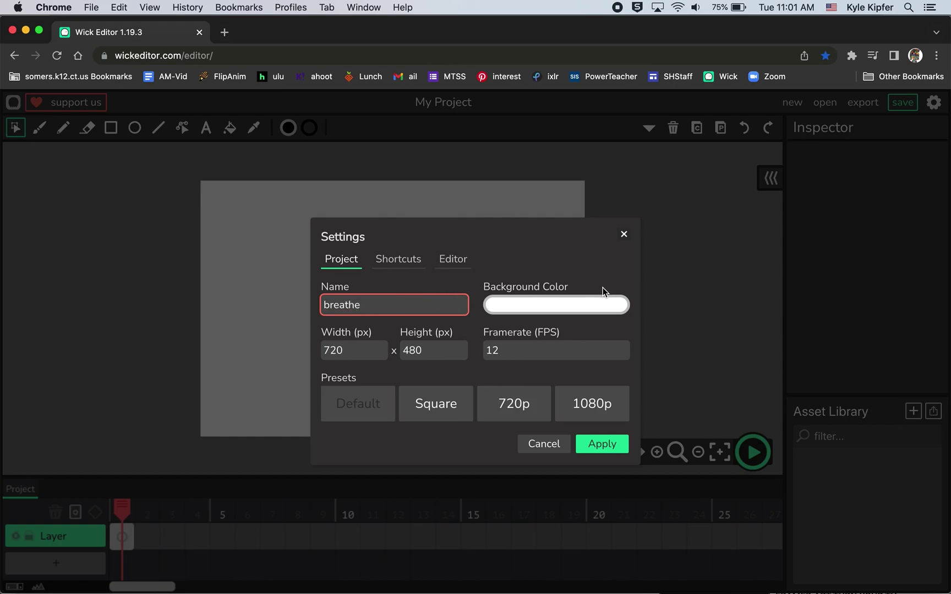
click(548, 308)
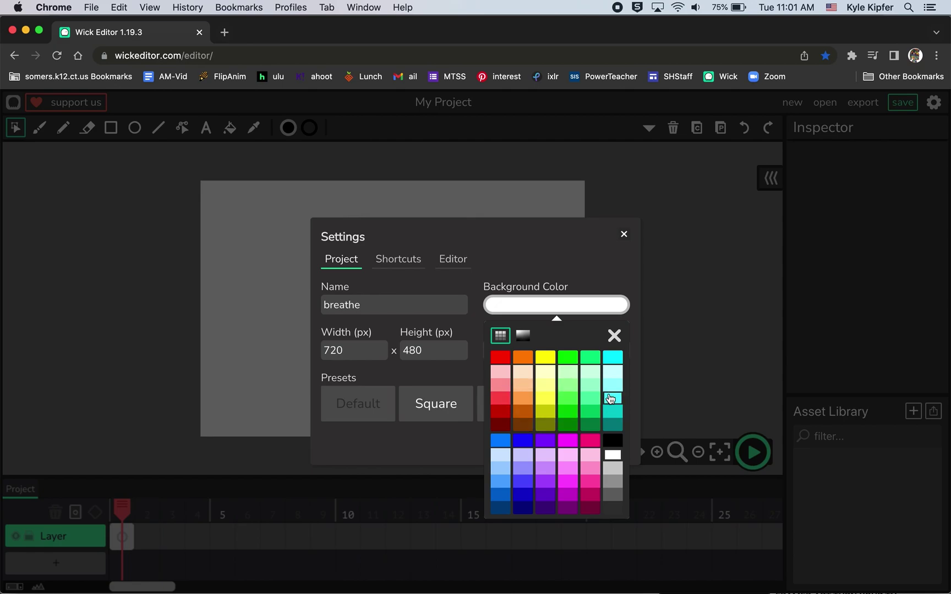
click(526, 376)
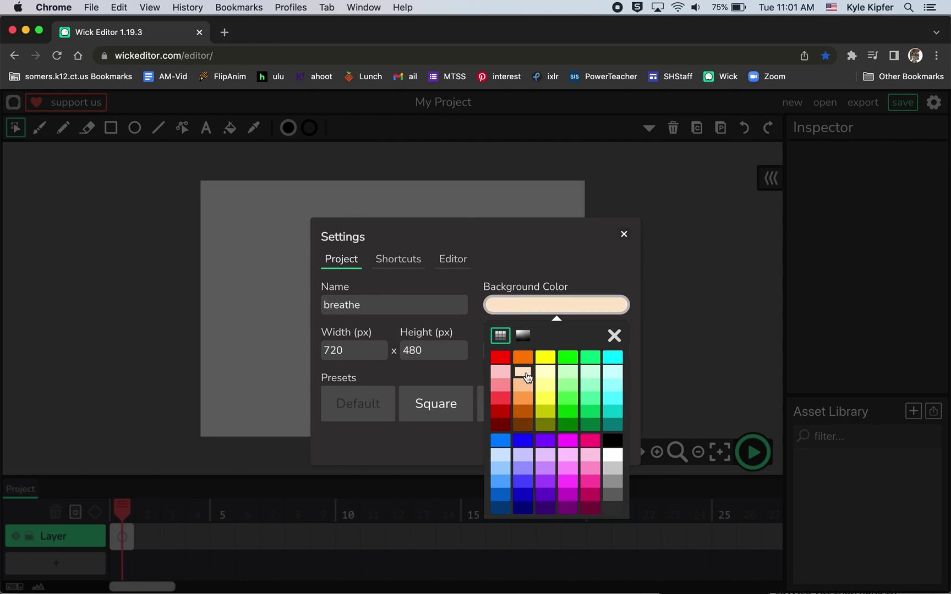
click(614, 336)
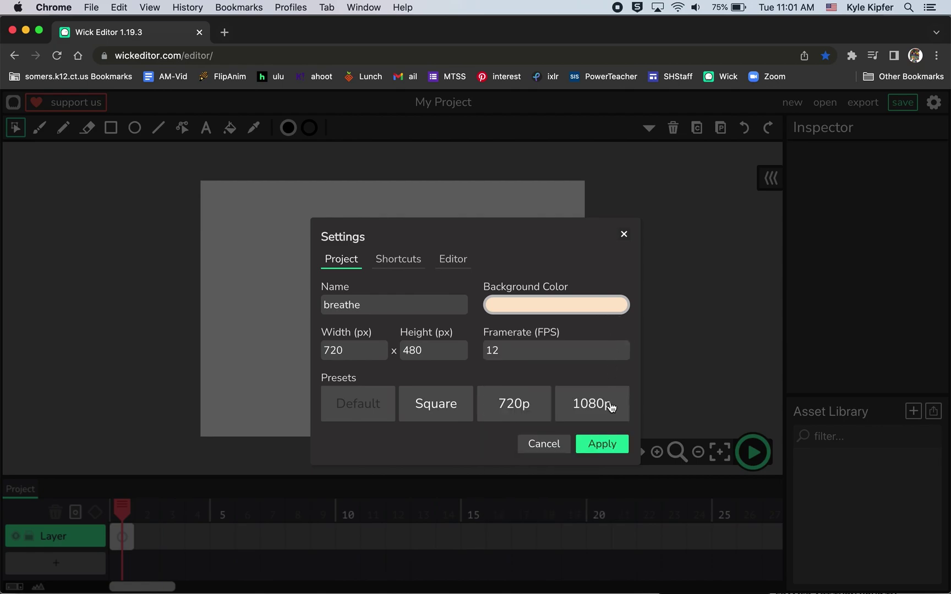
drag(353, 353, 290, 353)
text(480)
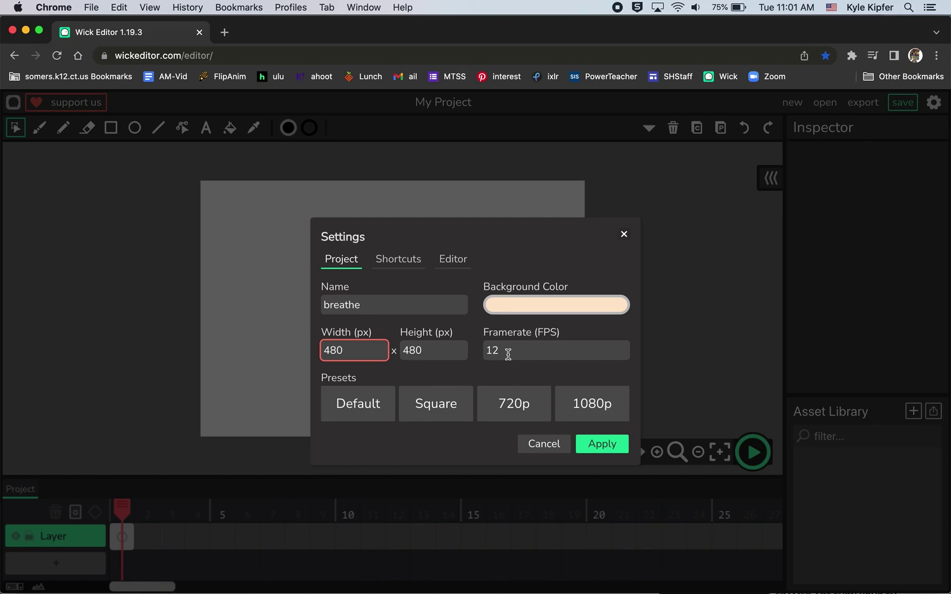
click(616, 450)
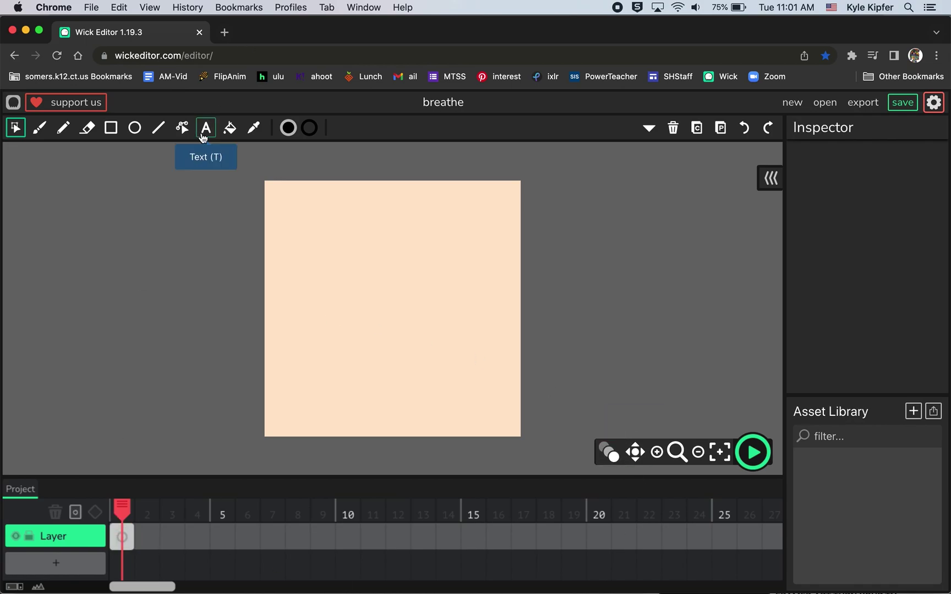
- Place a text object reading 'Breathe with the Shape' near the top of the stage
click(207, 130)
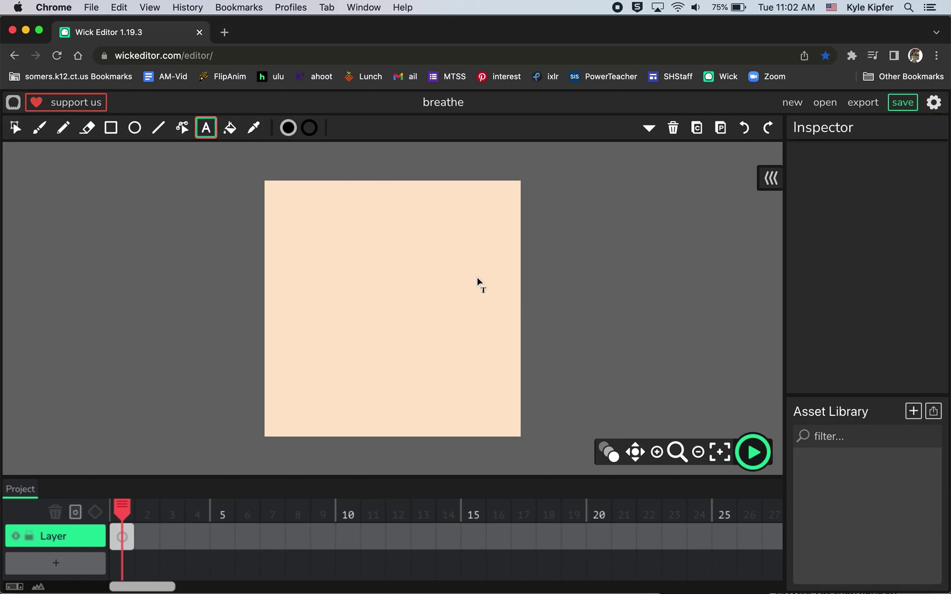
click(387, 220)
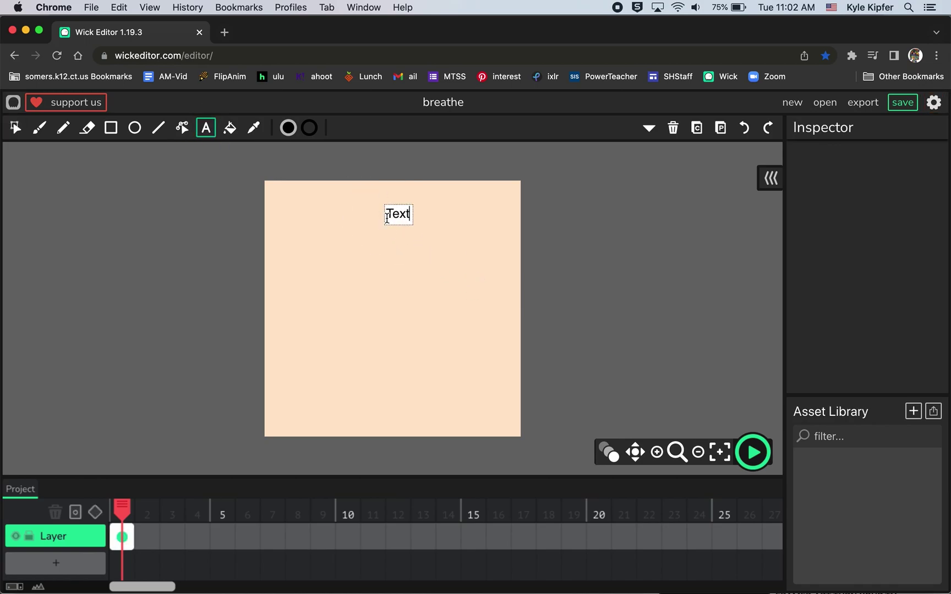
key(BackSpace)
key(BackSpace)
key(BackSpace)
key(BackSpace)
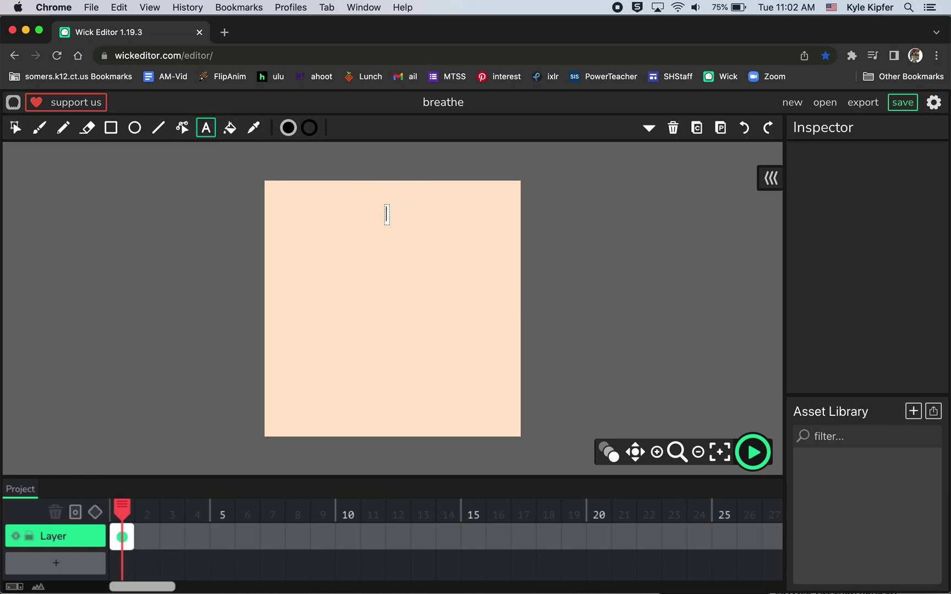
text(Brde)
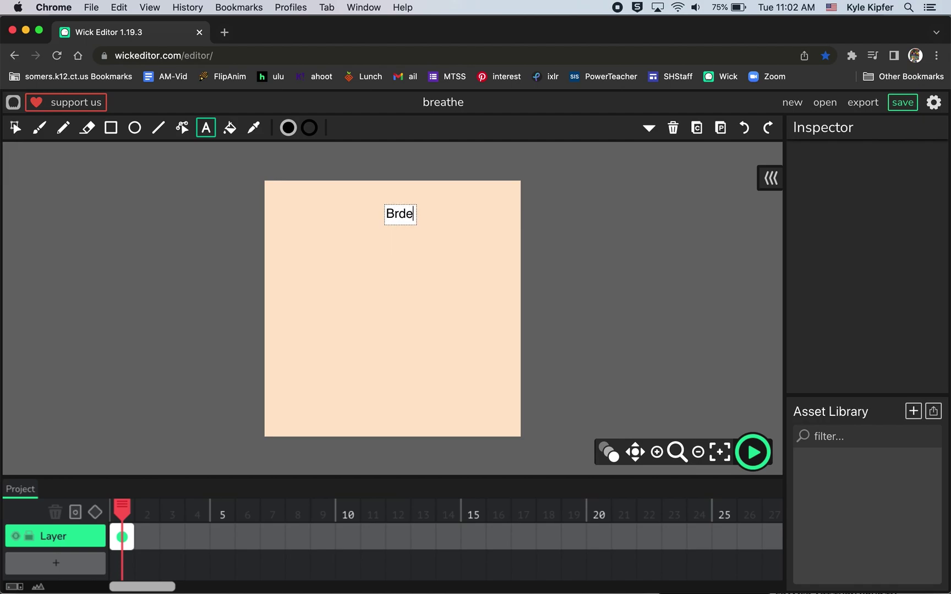
key(BackSpace)
key(BackSpace)
text(eathe wi)
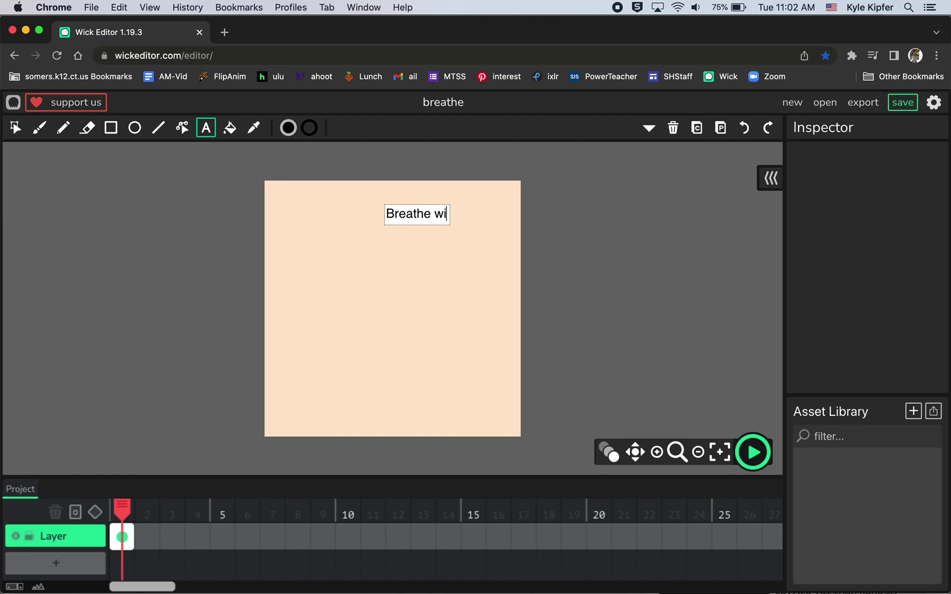
text(th the Shape)
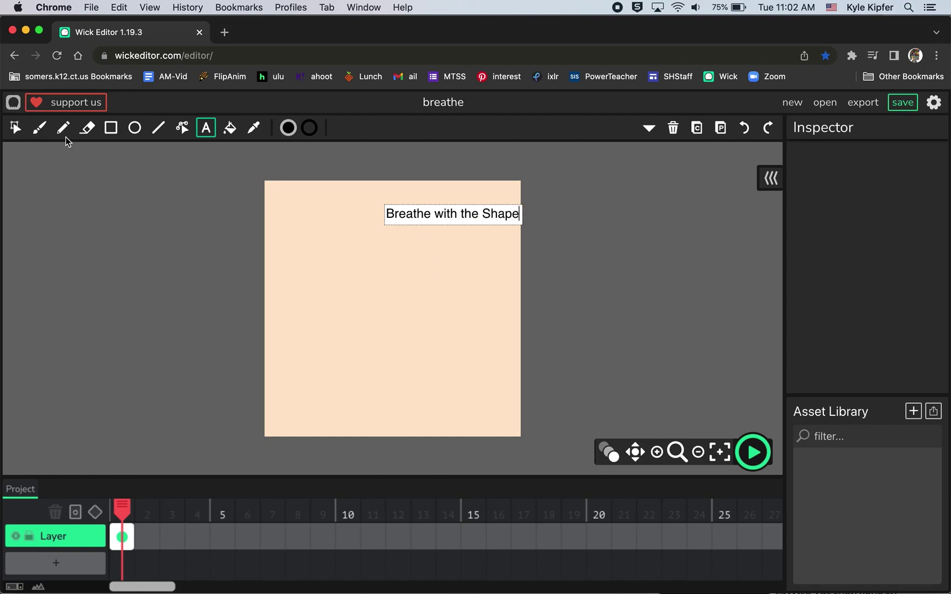
click(16, 128)
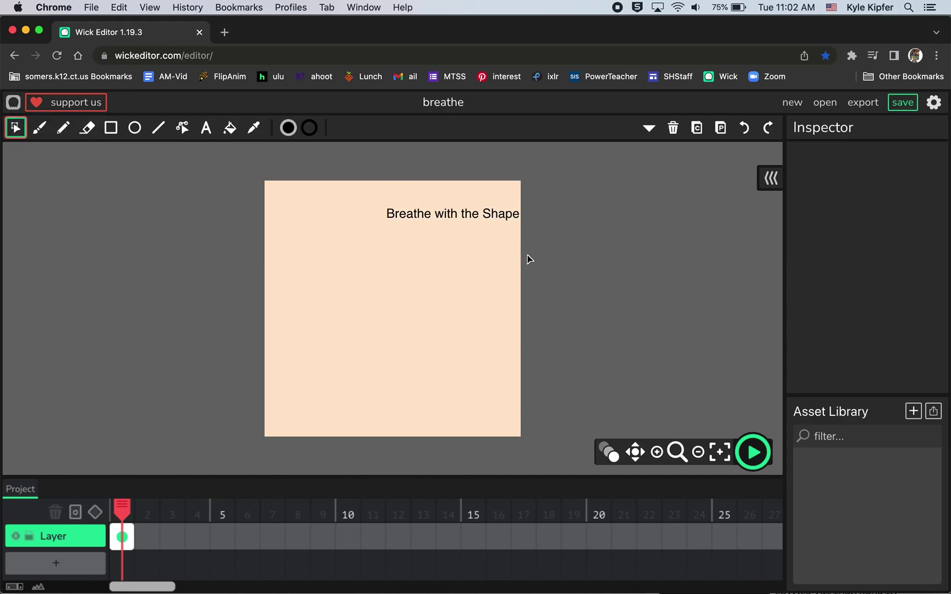
- Centre the title near the top, set its font to Merienda One, and nudge it left
drag(444, 221, 392, 214)
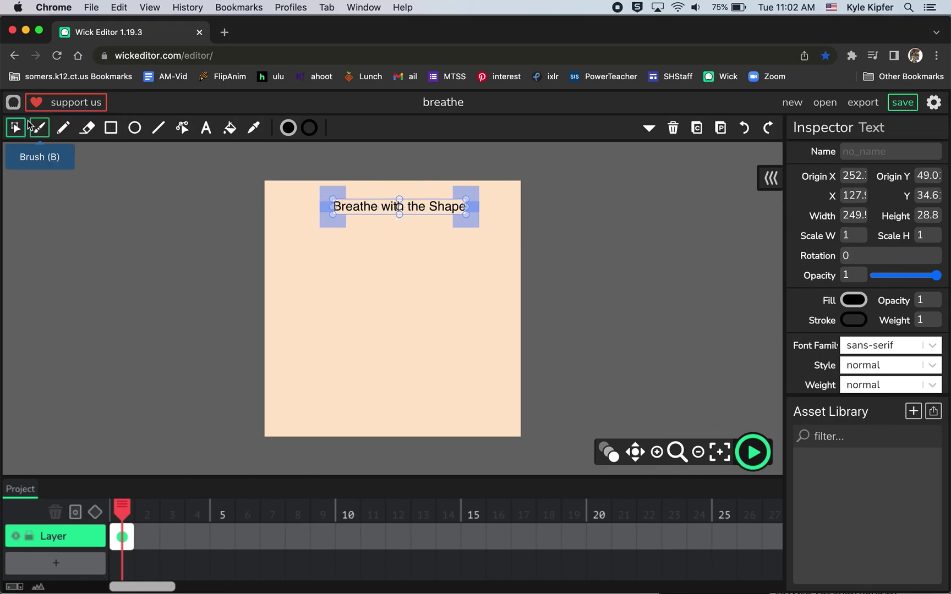
click(912, 350)
scroll(897, 425, down, 3)
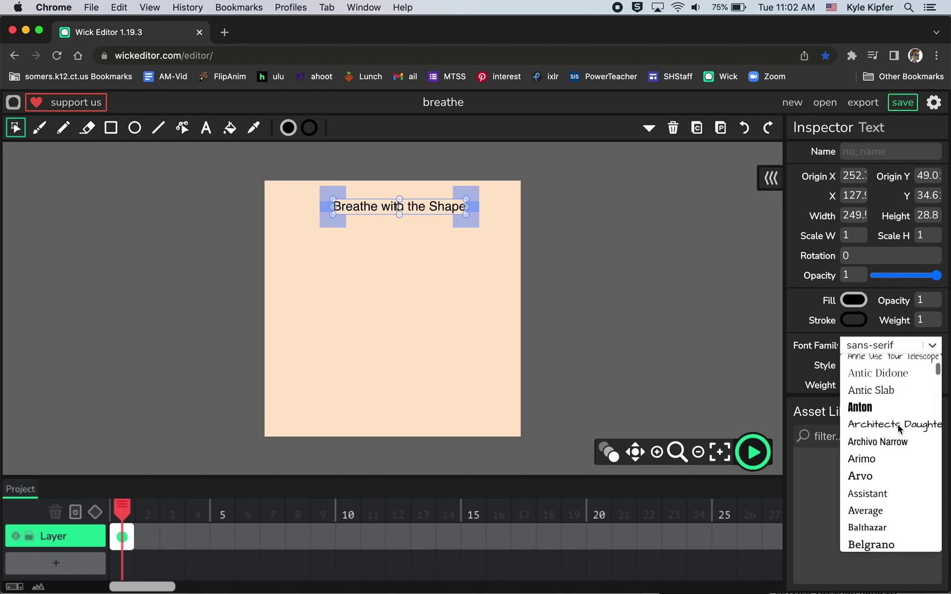
scroll(898, 424, down, 5)
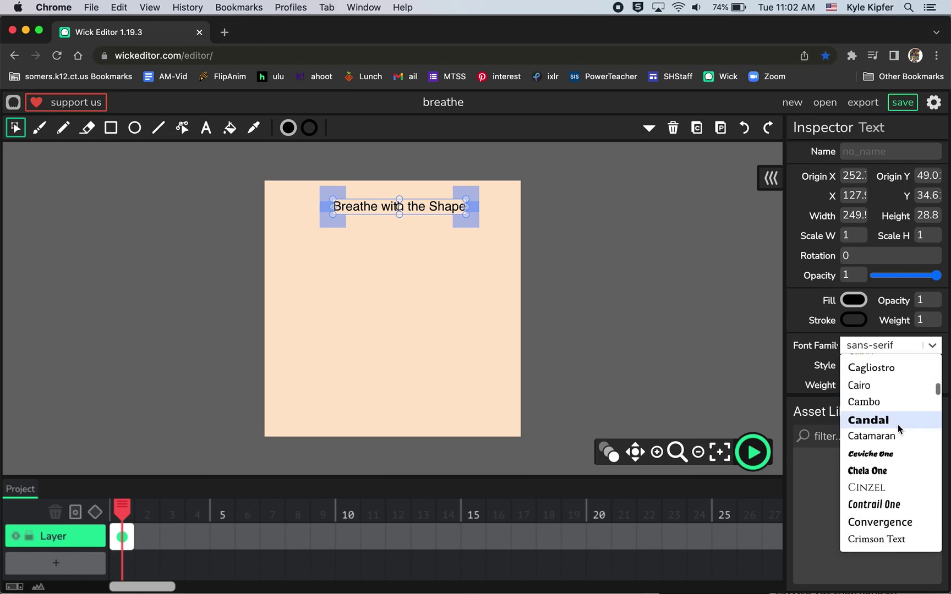
scroll(897, 425, down, 4)
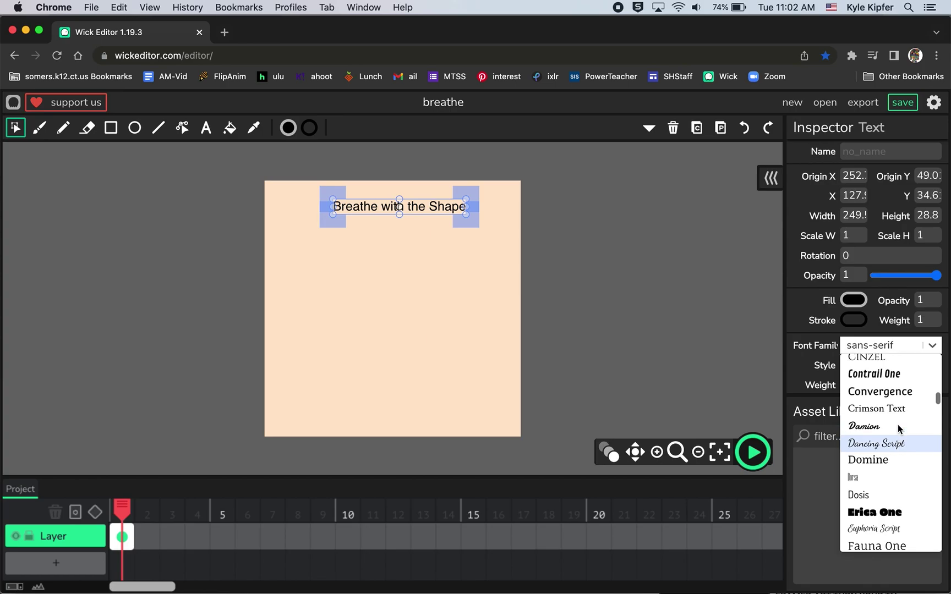
scroll(899, 429, down, 4)
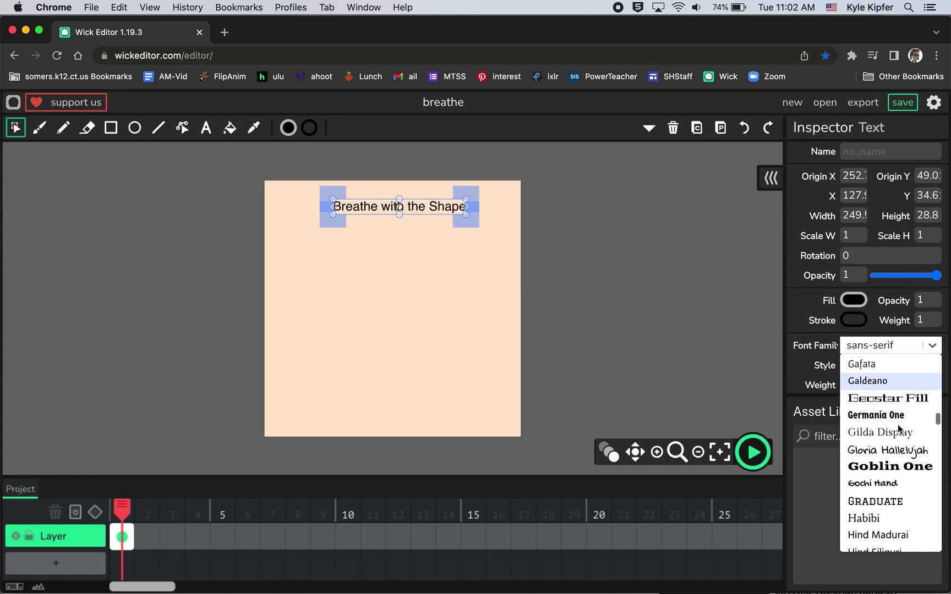
scroll(899, 428, down, 4)
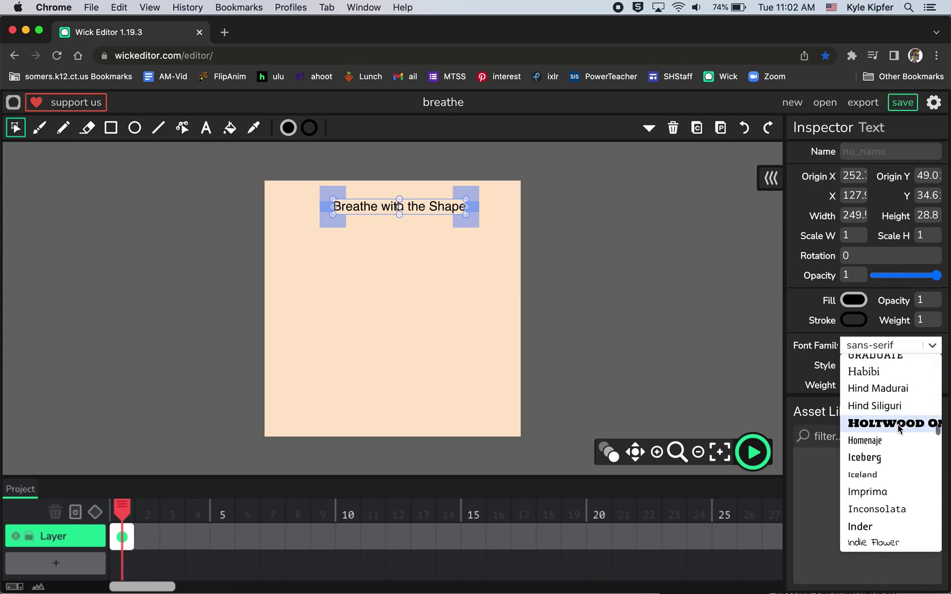
scroll(898, 429, down, 6)
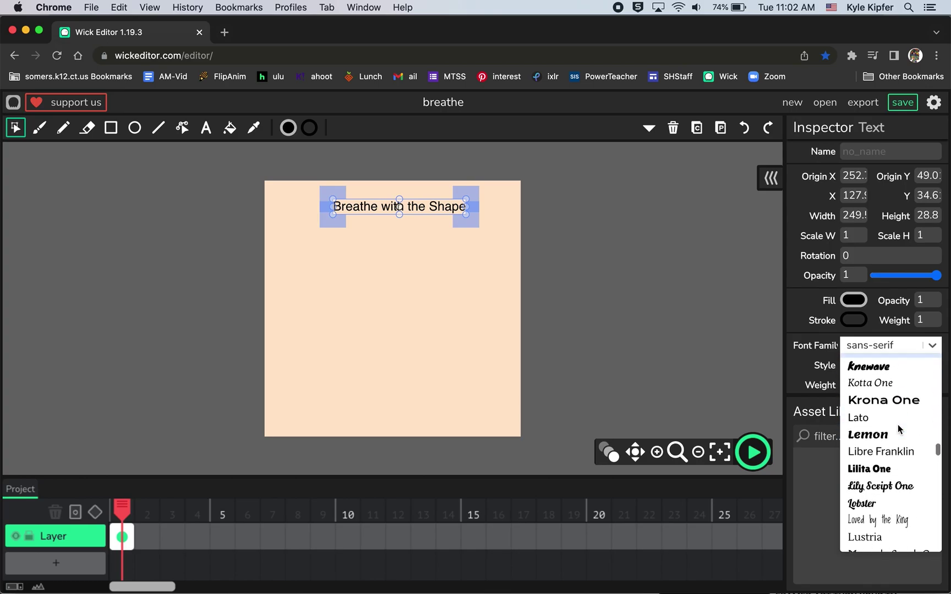
scroll(898, 427, down, 5)
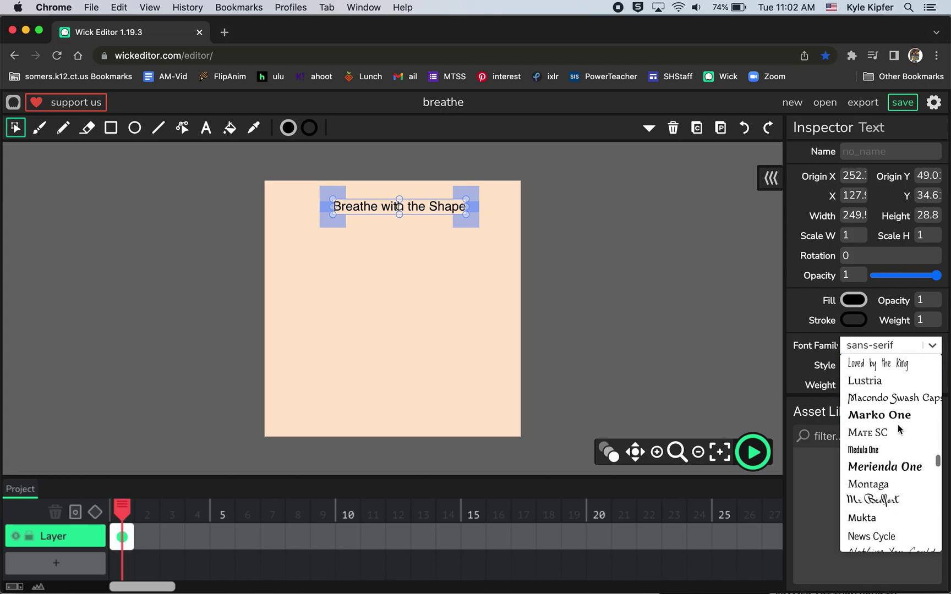
scroll(899, 429, down, 2)
click(896, 412)
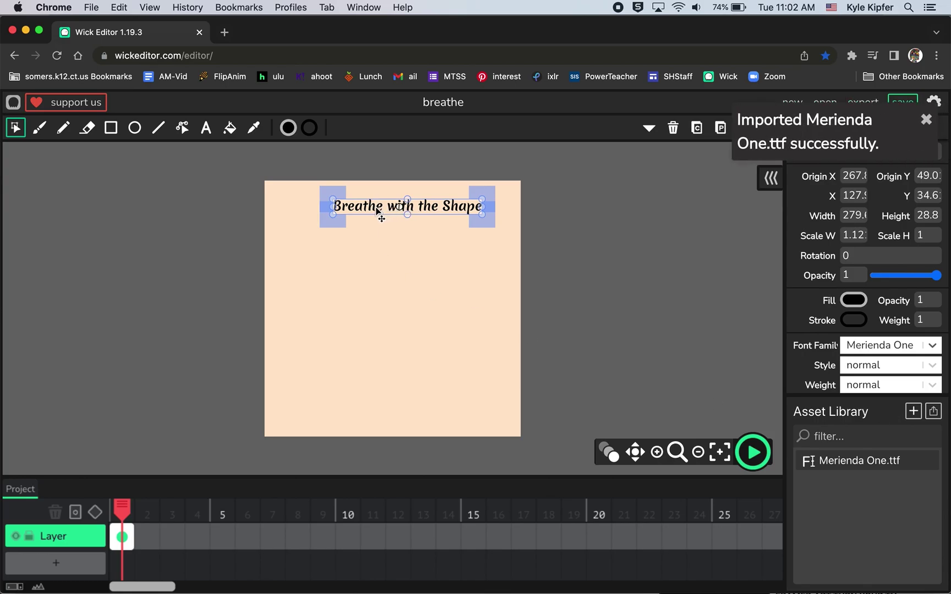
drag(378, 210, 369, 211)
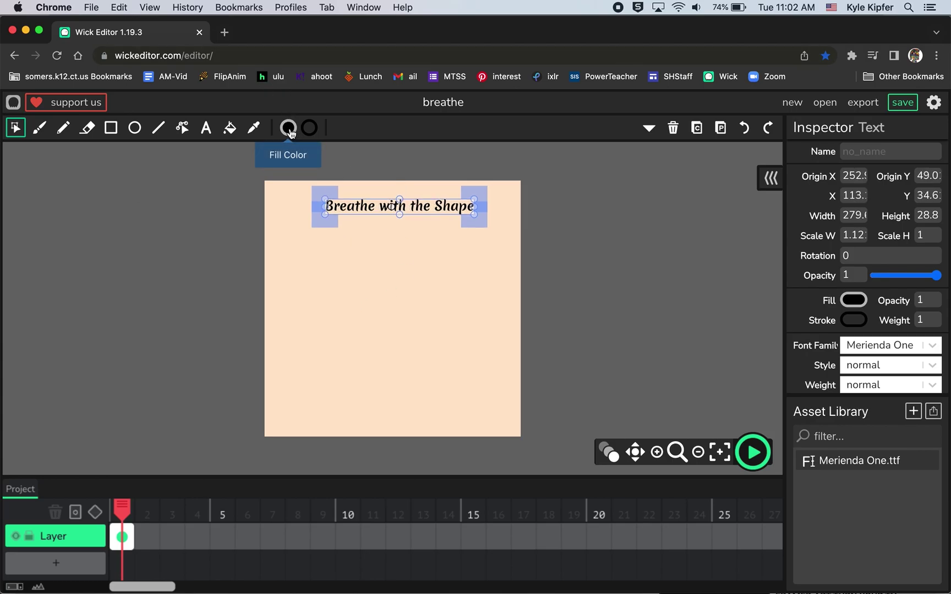
- Give the title a purple fill and a pink outline
click(855, 301)
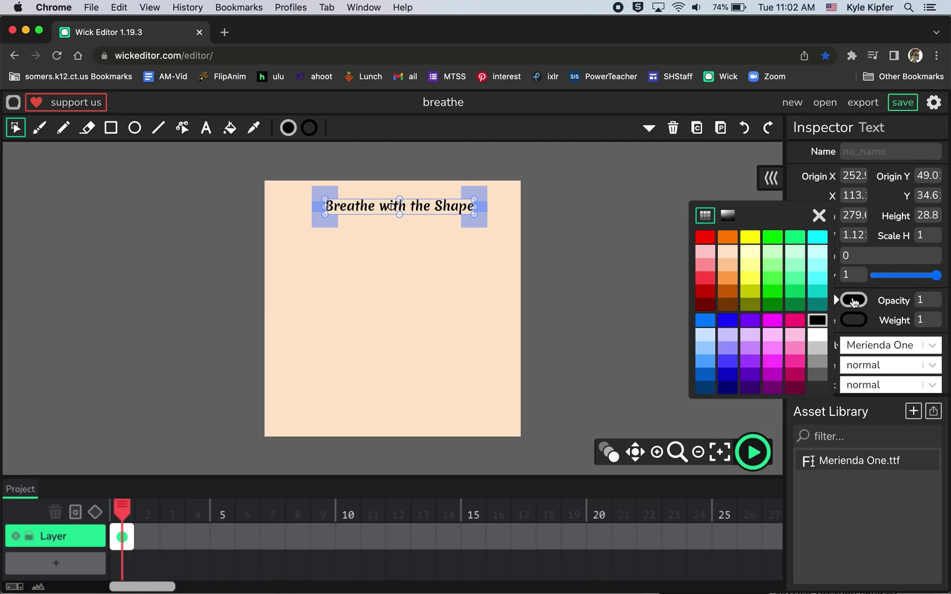
click(749, 361)
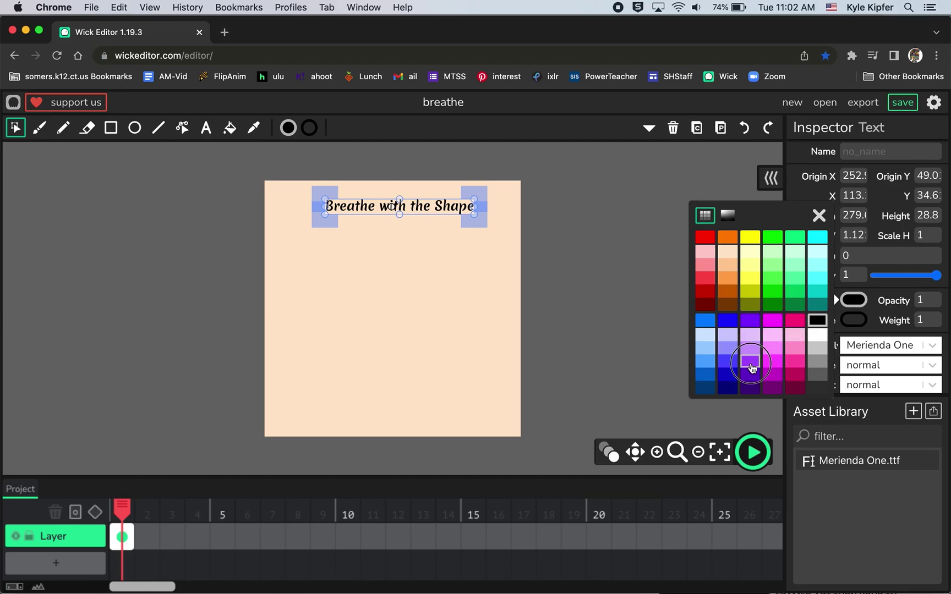
click(851, 321)
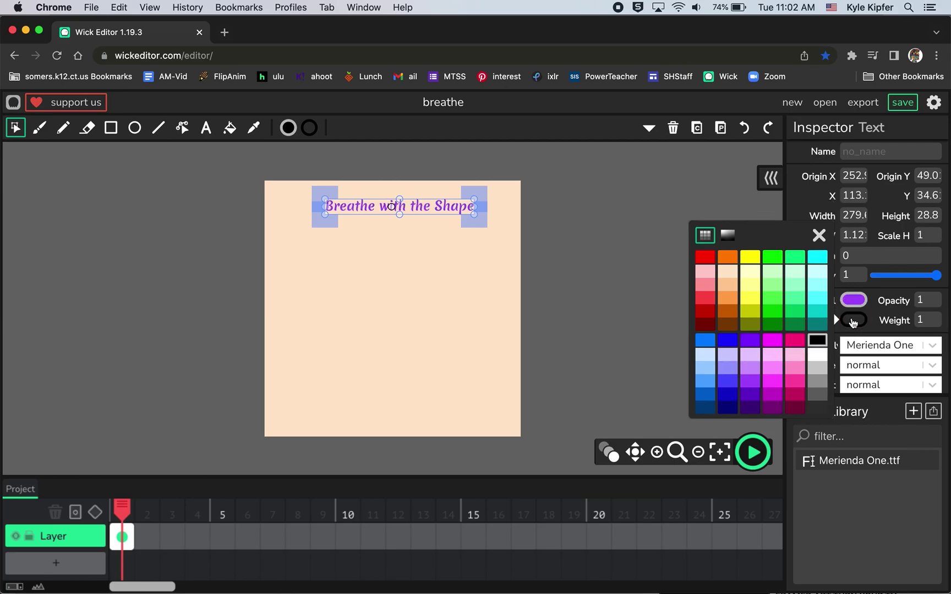
click(819, 285)
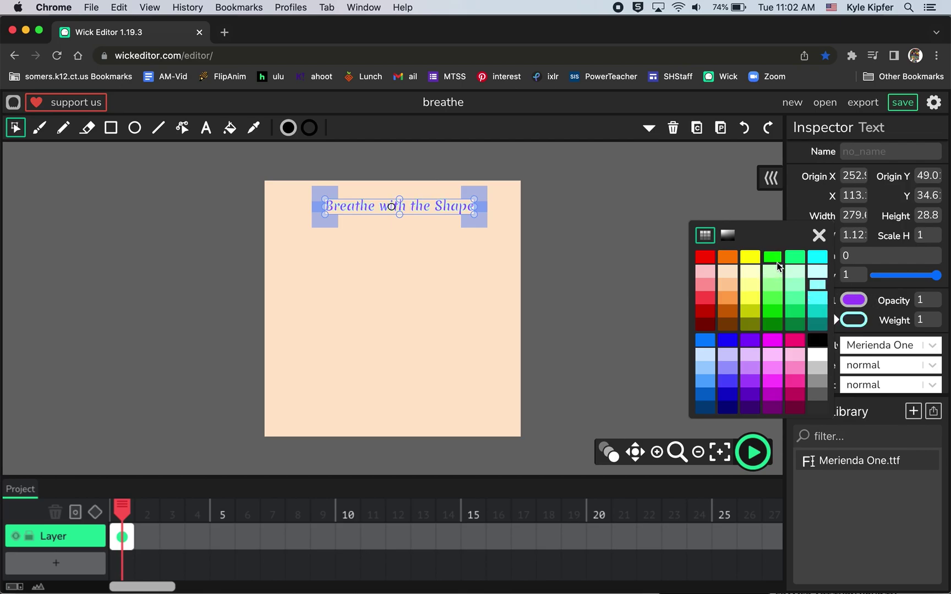
click(796, 276)
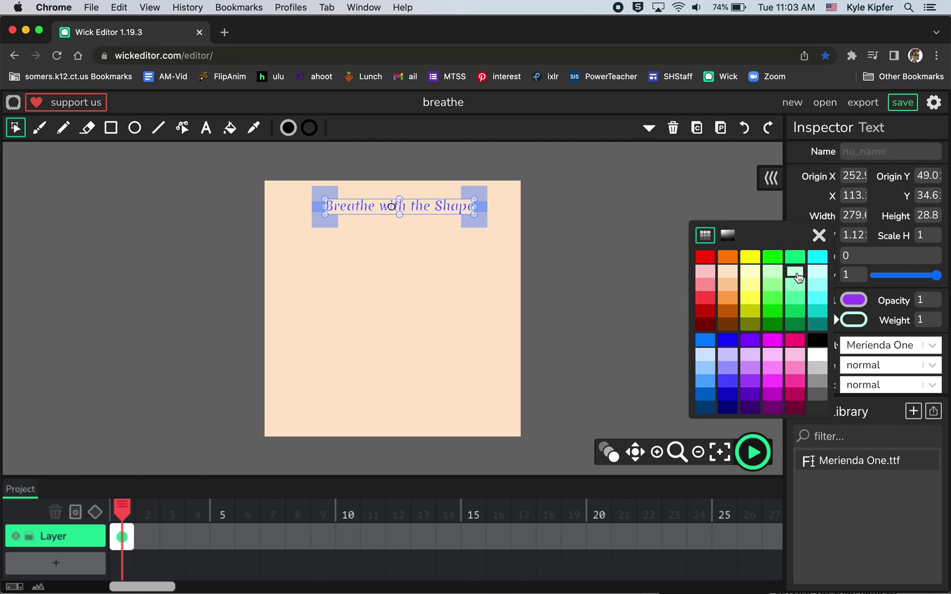
click(709, 288)
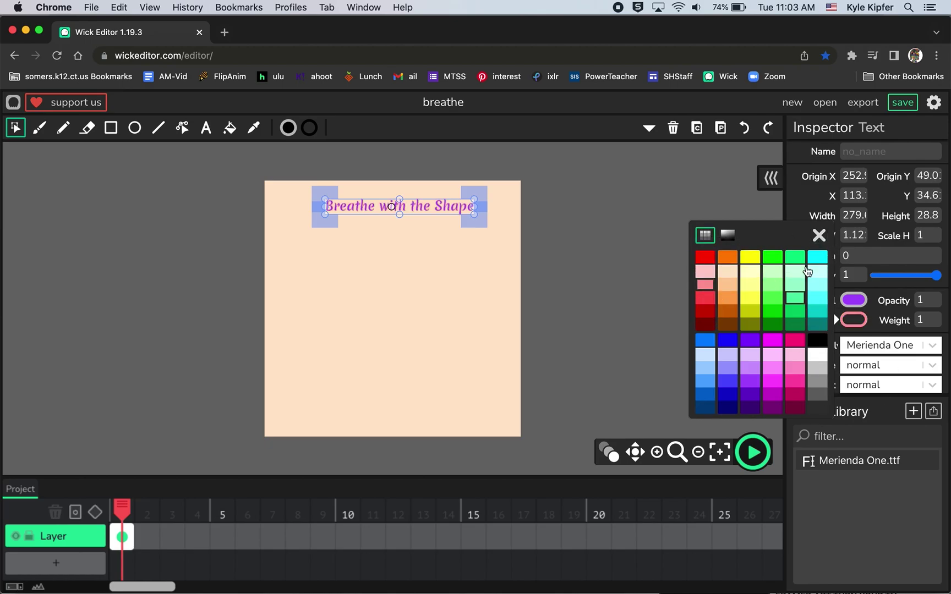
click(819, 235)
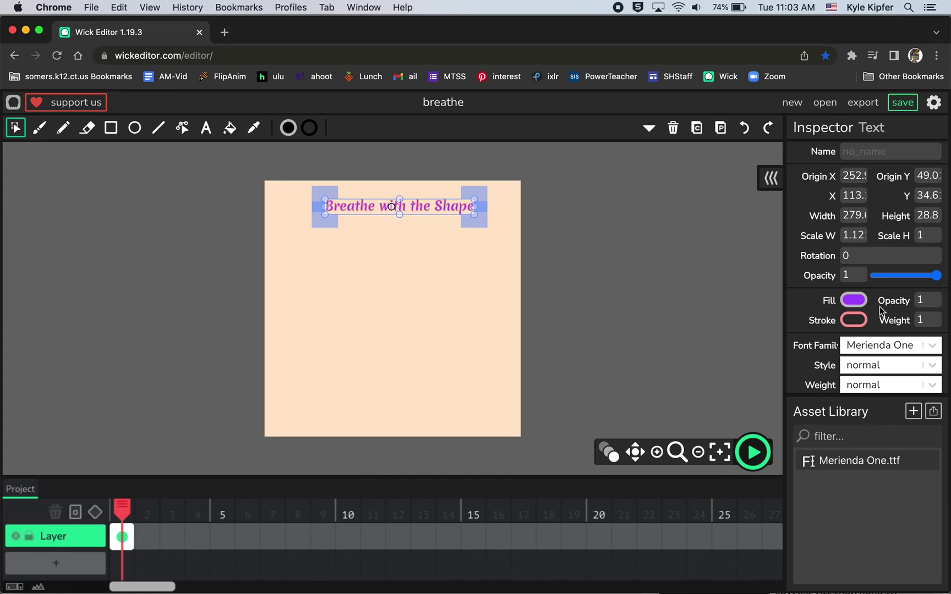
- Edit the title outline's weight, then shift the title slightly left
click(928, 320)
click(656, 303)
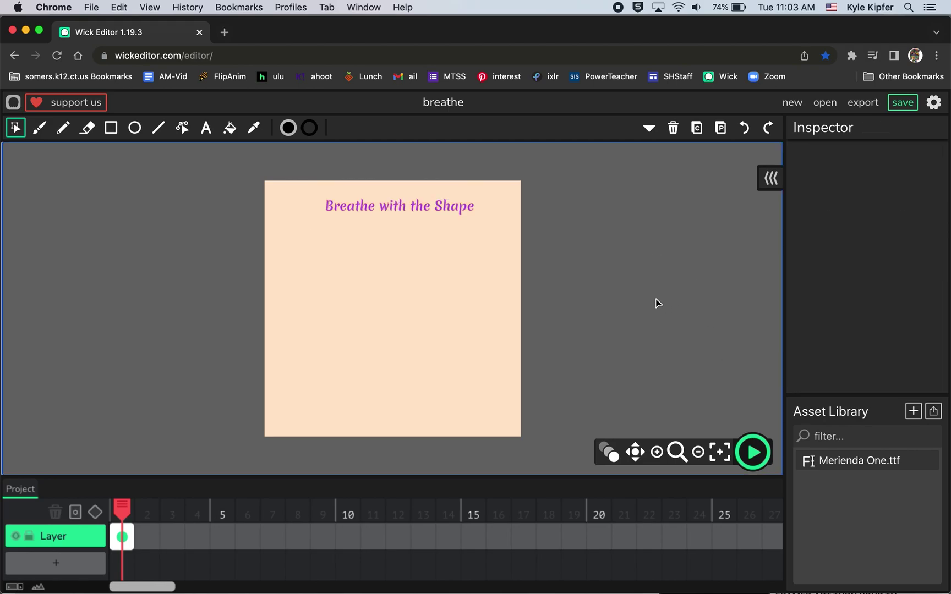
drag(419, 212, 416, 213)
- Add Layer 2, drag it above the original layer, and rename it 'shape'
click(601, 265)
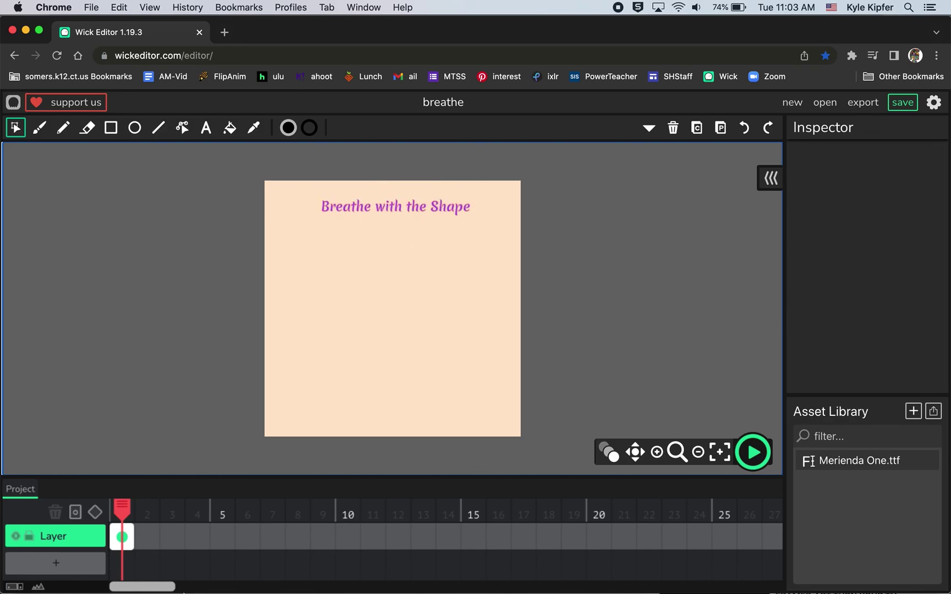
click(57, 564)
click(55, 567)
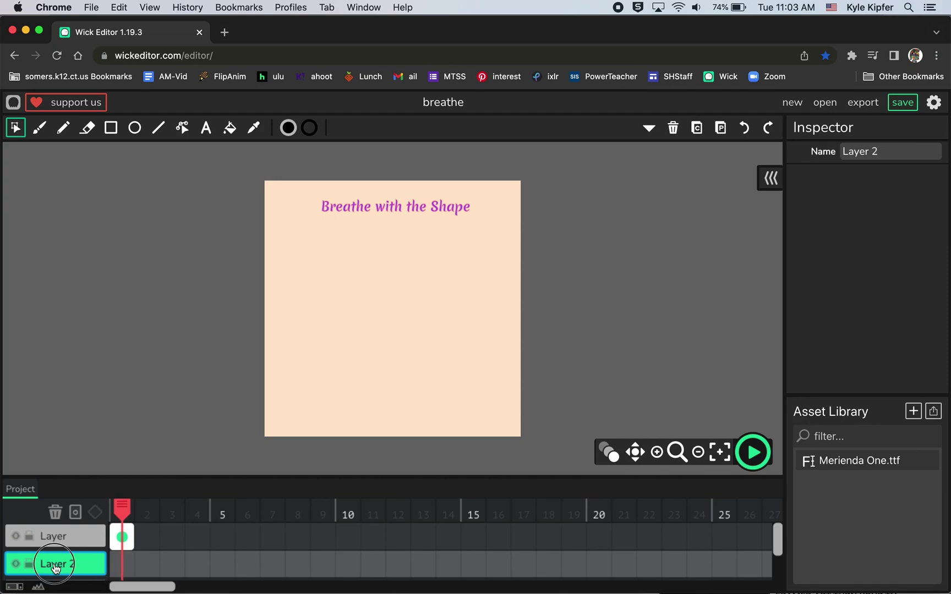
drag(55, 567, 70, 537)
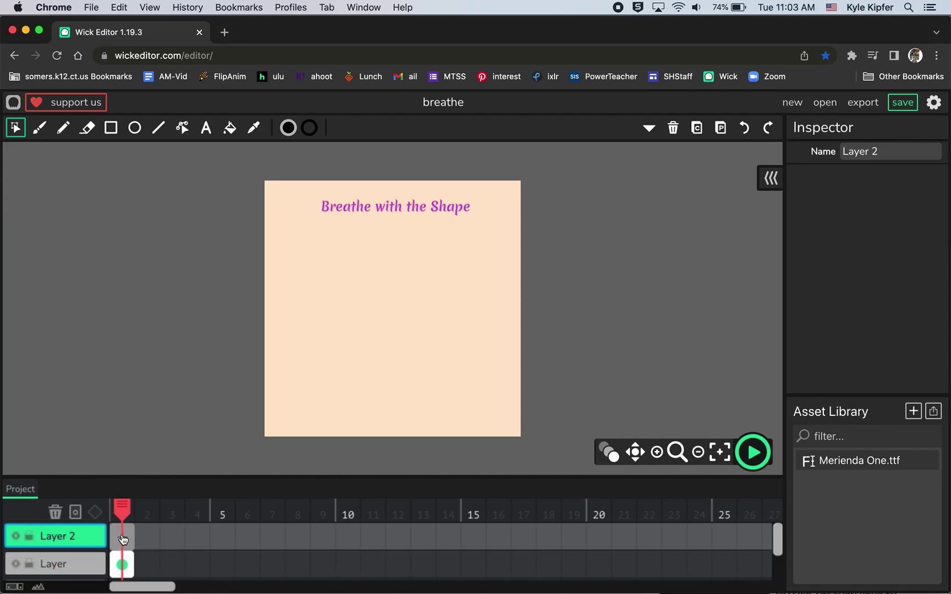
click(85, 539)
click(893, 151)
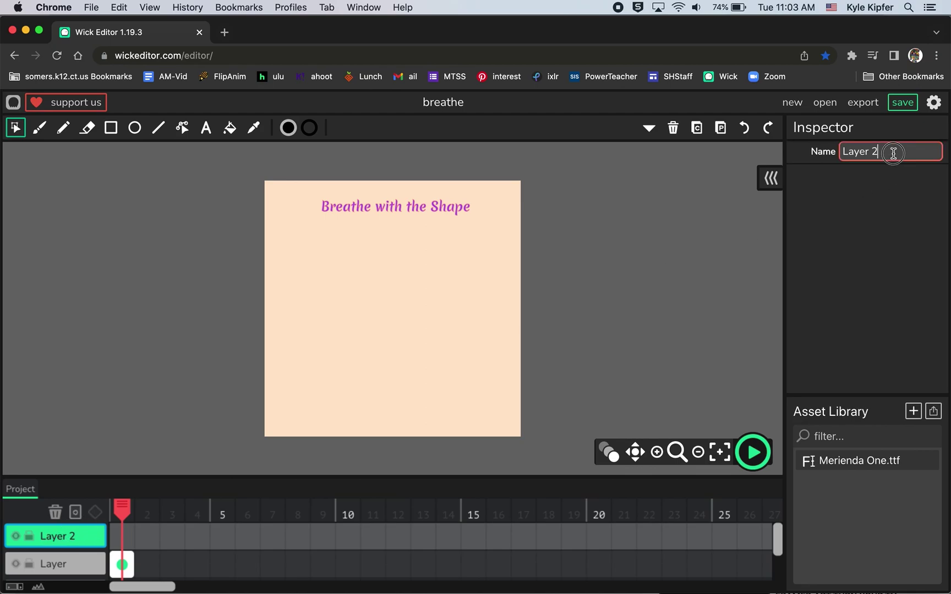
drag(893, 151, 796, 148)
text(shape)
click(595, 295)
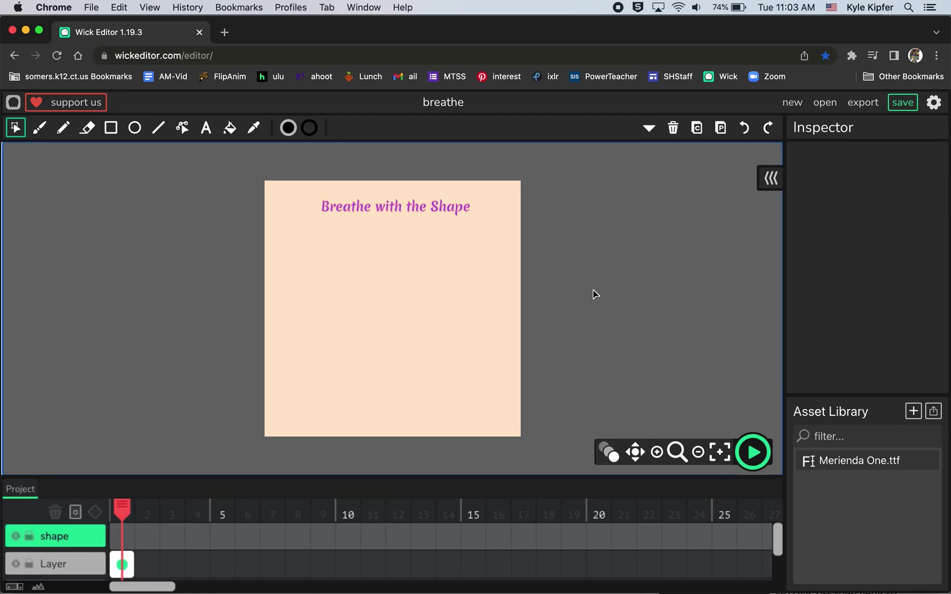
click(69, 536)
- Extend the shape layer's first frame out to frame 48
click(122, 535)
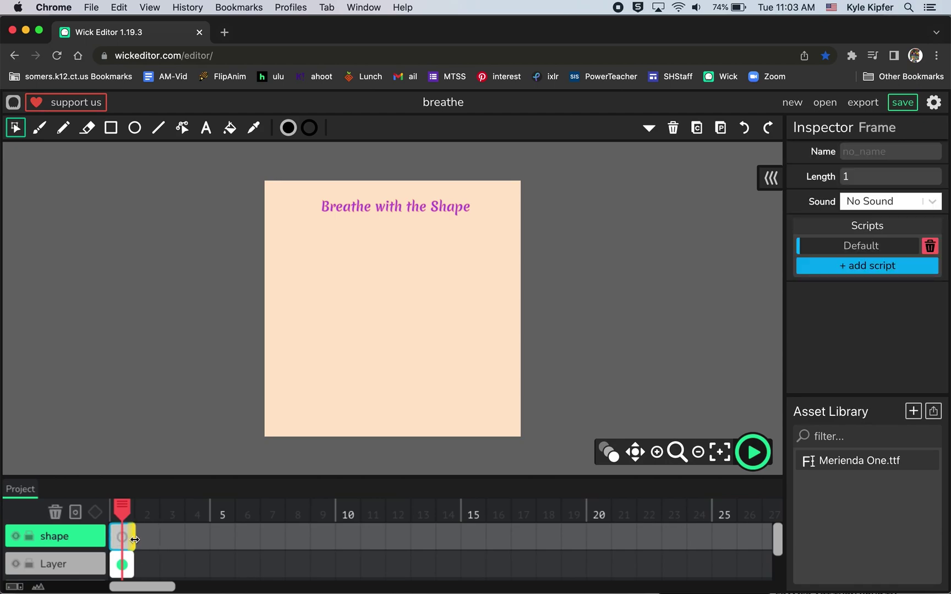
drag(134, 540, 756, 535)
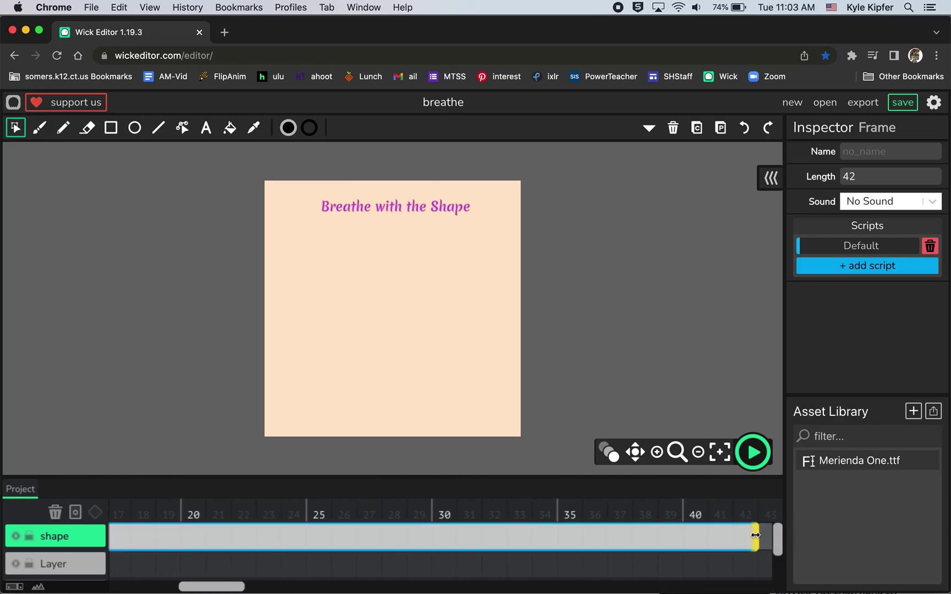
scroll(756, 535, right, 5)
scroll(756, 535, down, 1)
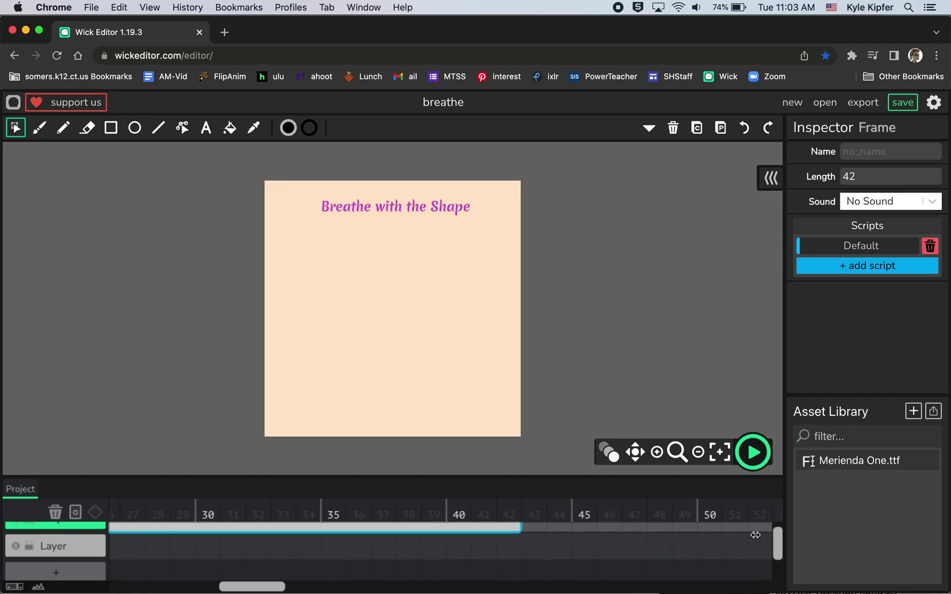
scroll(756, 535, up, 1)
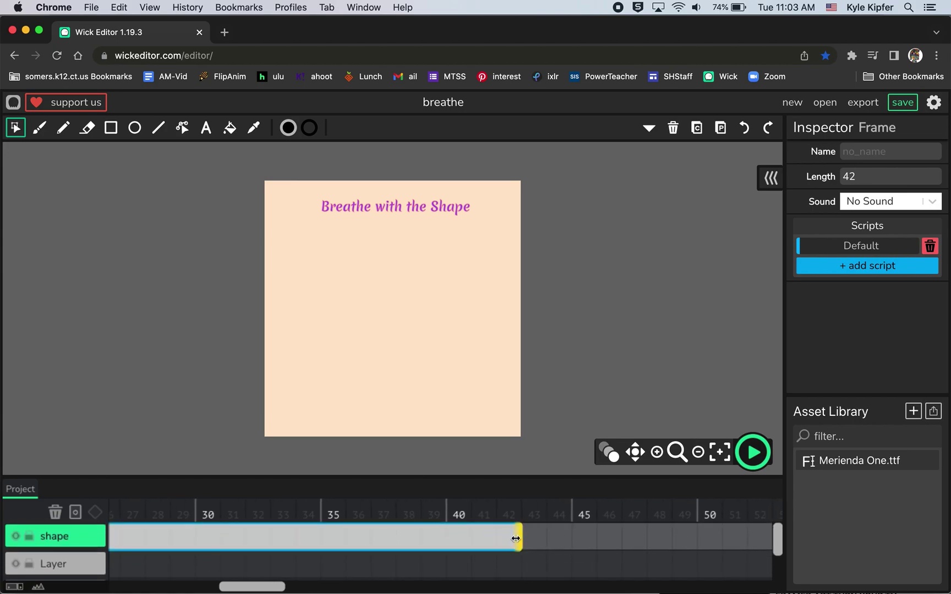
drag(516, 539, 670, 539)
- Extend the title layer's frame to match the 48-frame span
scroll(482, 529, left, 10)
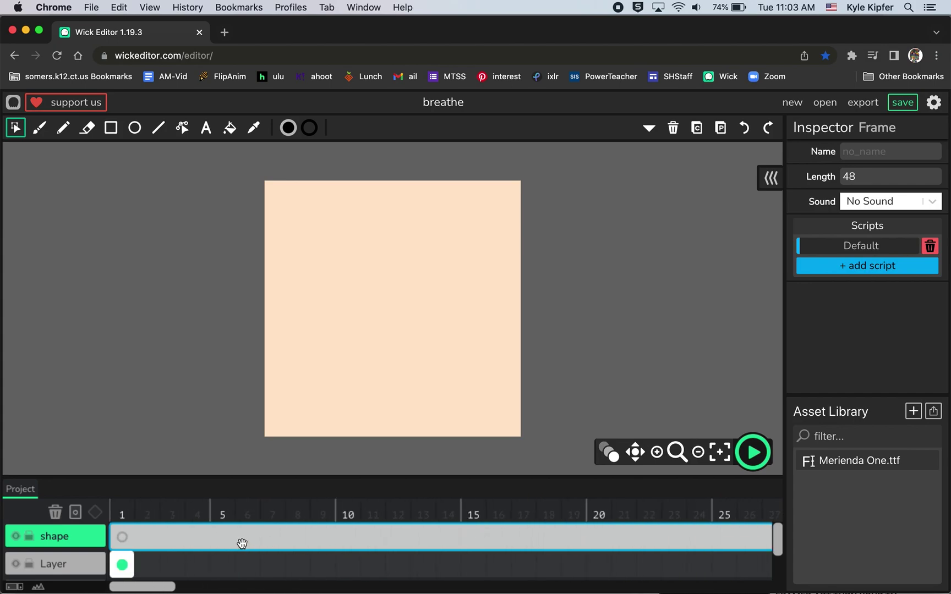
click(122, 537)
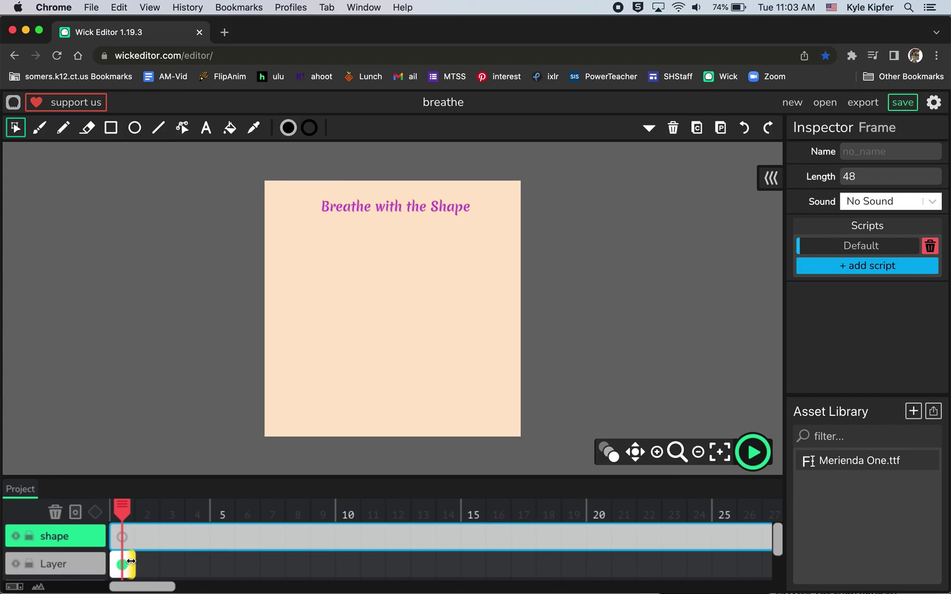
drag(131, 561, 642, 543)
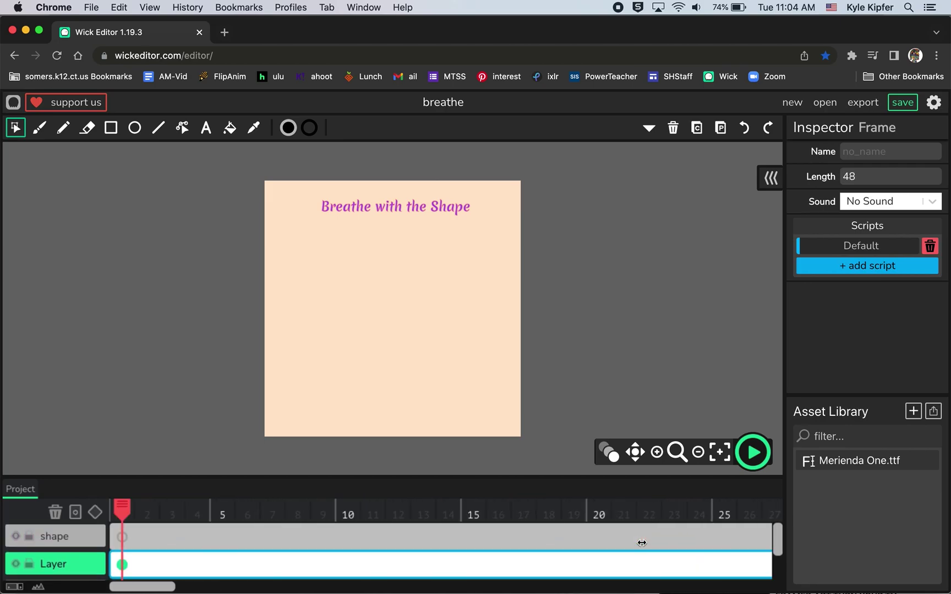
click(120, 538)
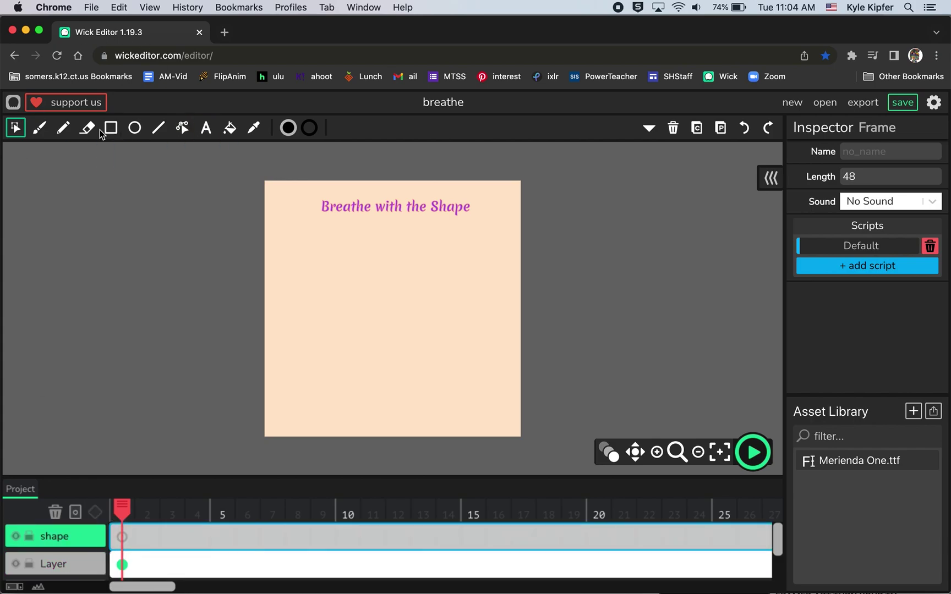
- Paint a pink heart near the bottom centre of the stage with the brush
click(39, 129)
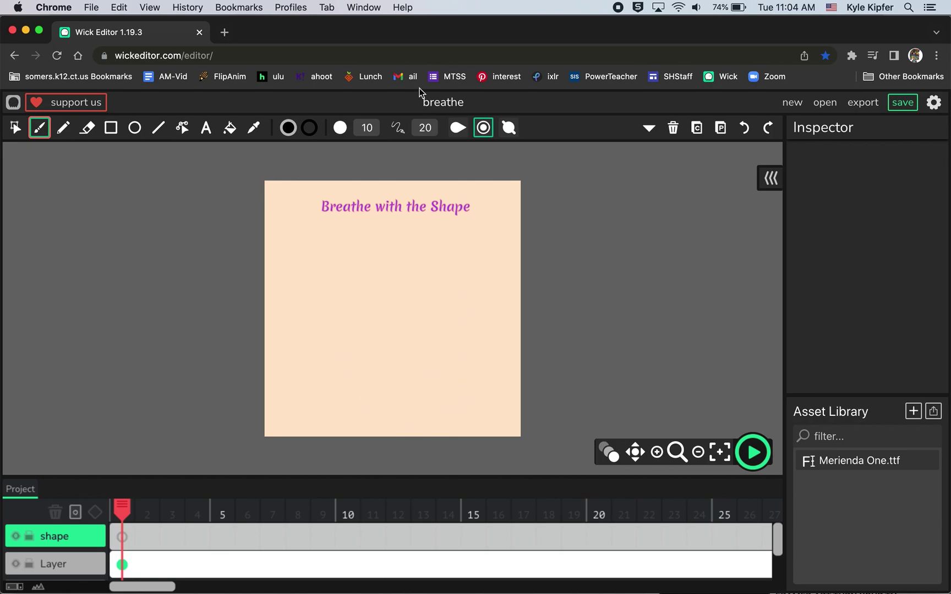
click(287, 128)
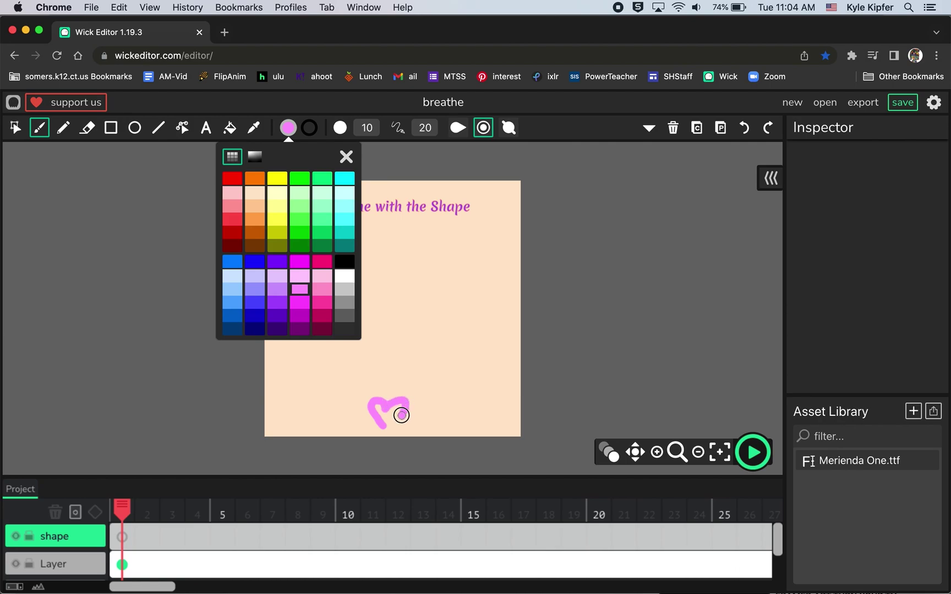
click(387, 427)
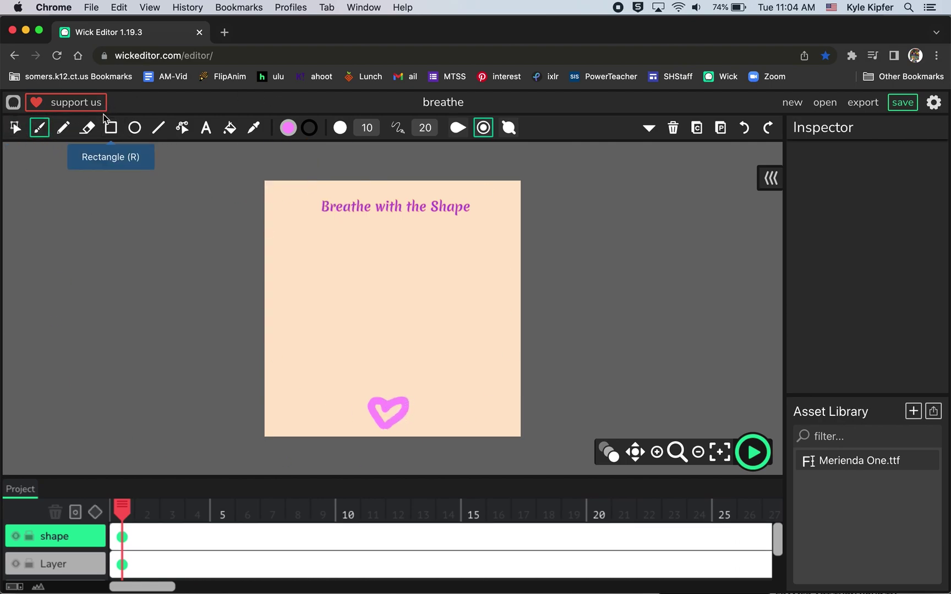
- Reshape the heart by dragging a point on its top-right with the Path Cursor
click(183, 129)
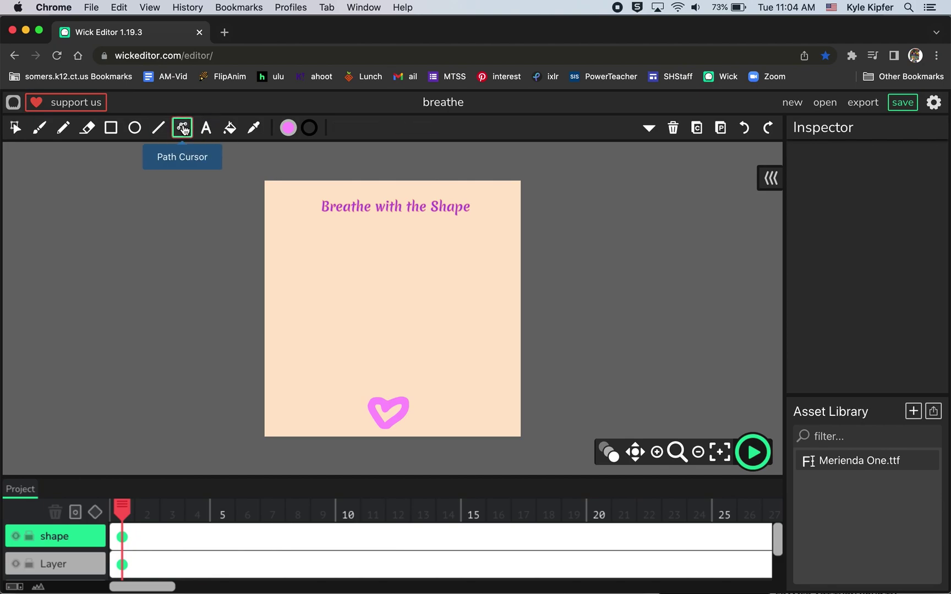
click(39, 127)
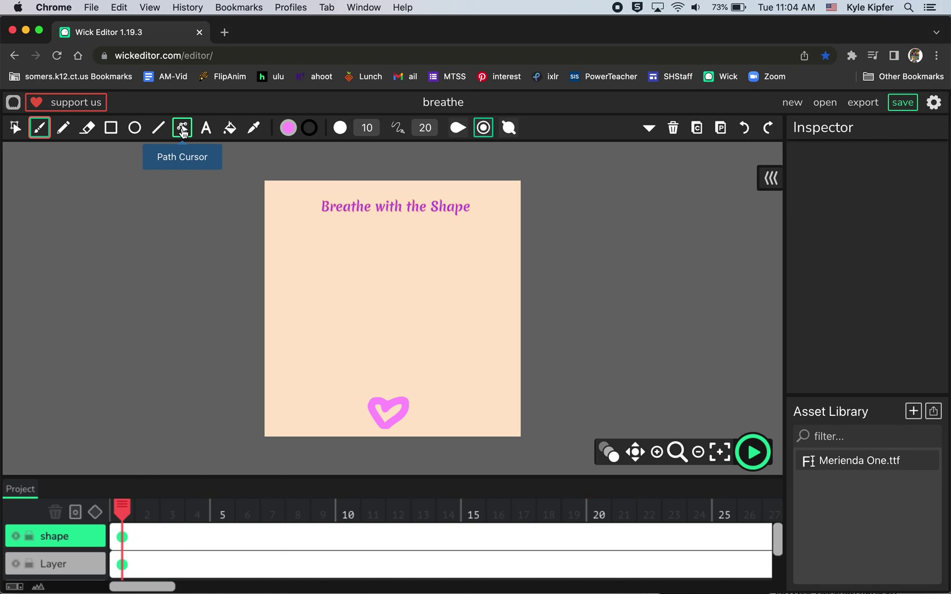
click(183, 131)
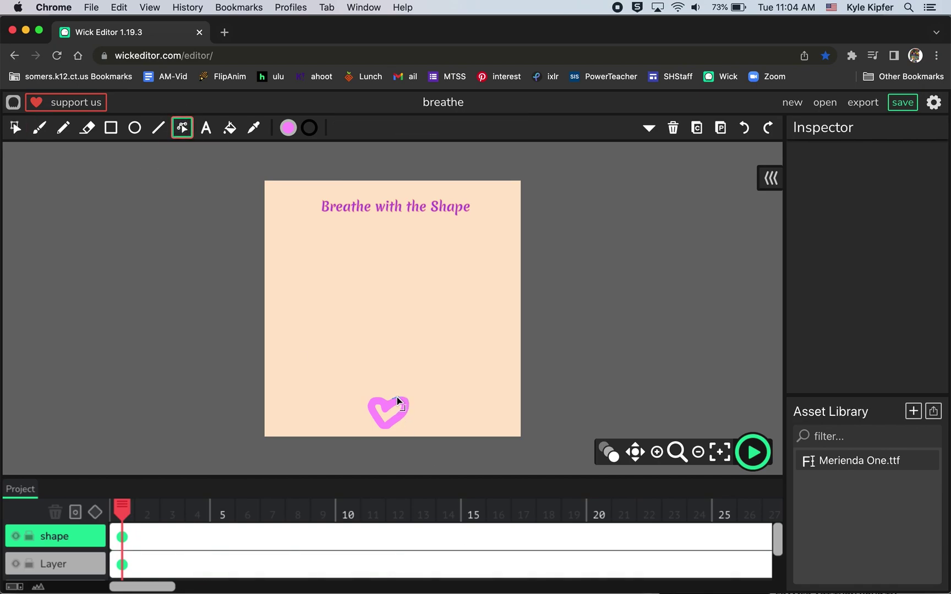
mouse_move(399, 397)
mouse_down()
mouse_move(399, 385)
mouse_move(417, 397)
mouse_up()
- Draw a purple pencil outline around the heart
click(64, 128)
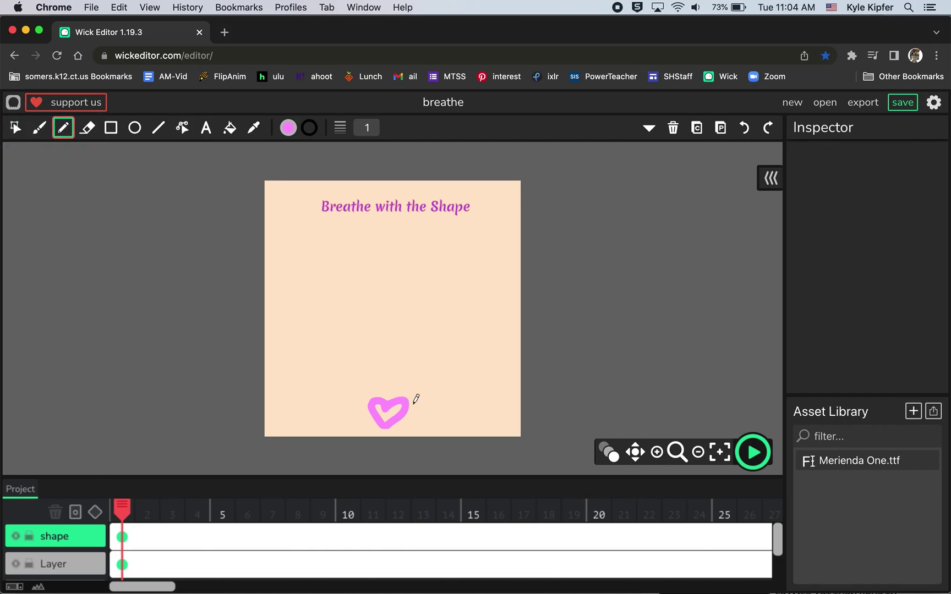
mouse_move(385, 422)
mouse_down()
mouse_move(382, 429)
mouse_move(365, 410)
mouse_move(382, 384)
mouse_move(389, 389)
mouse_up()
click(369, 127)
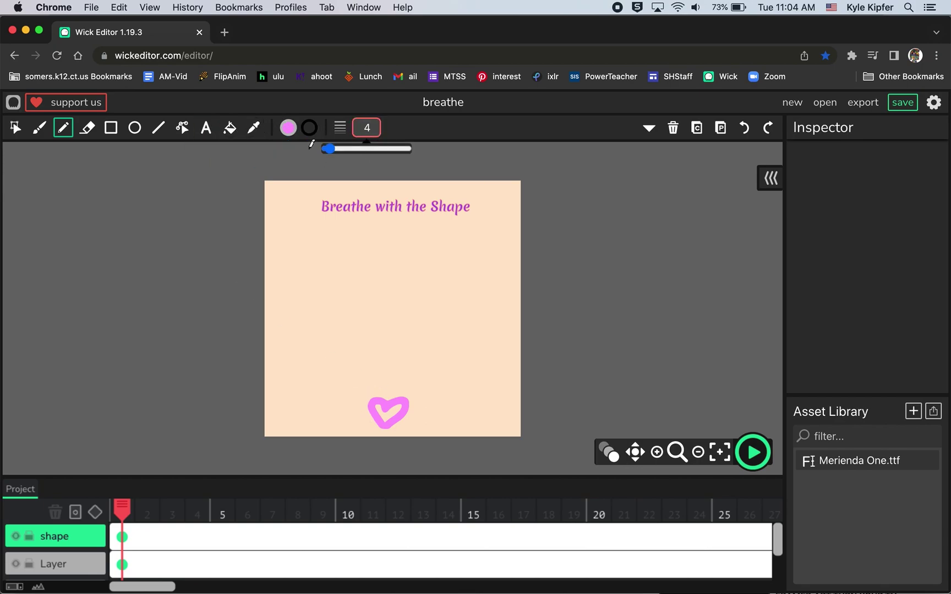
click(315, 130)
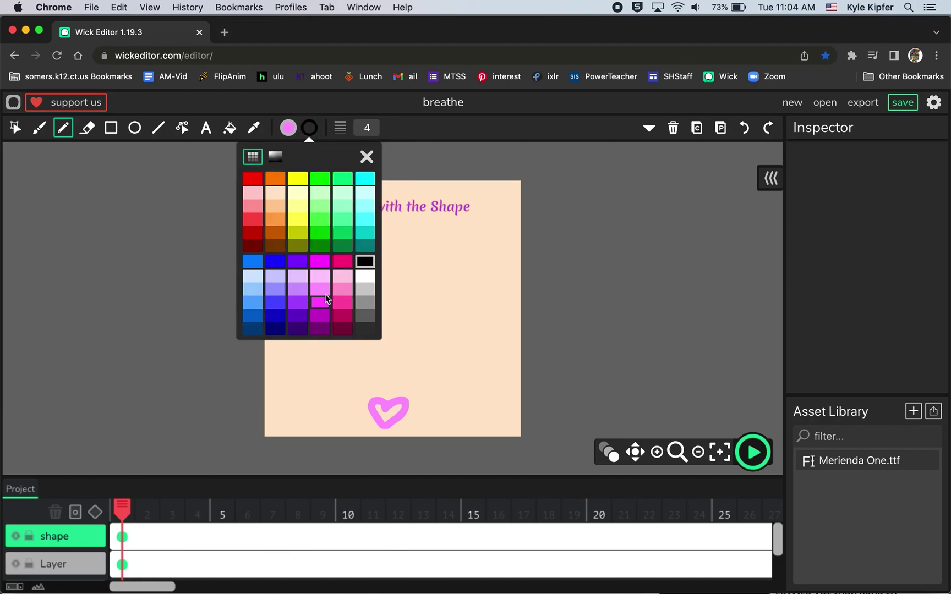
click(321, 316)
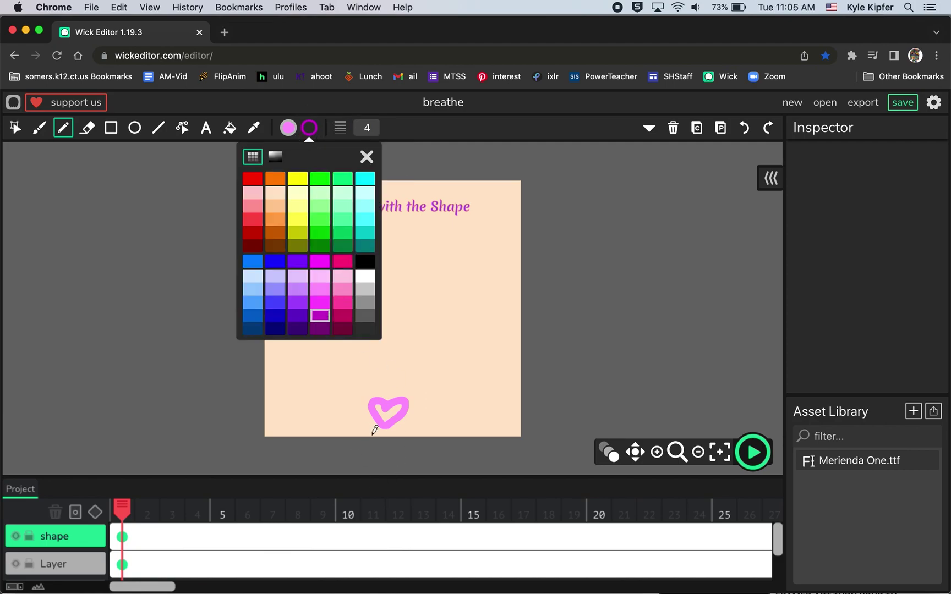
click(385, 421)
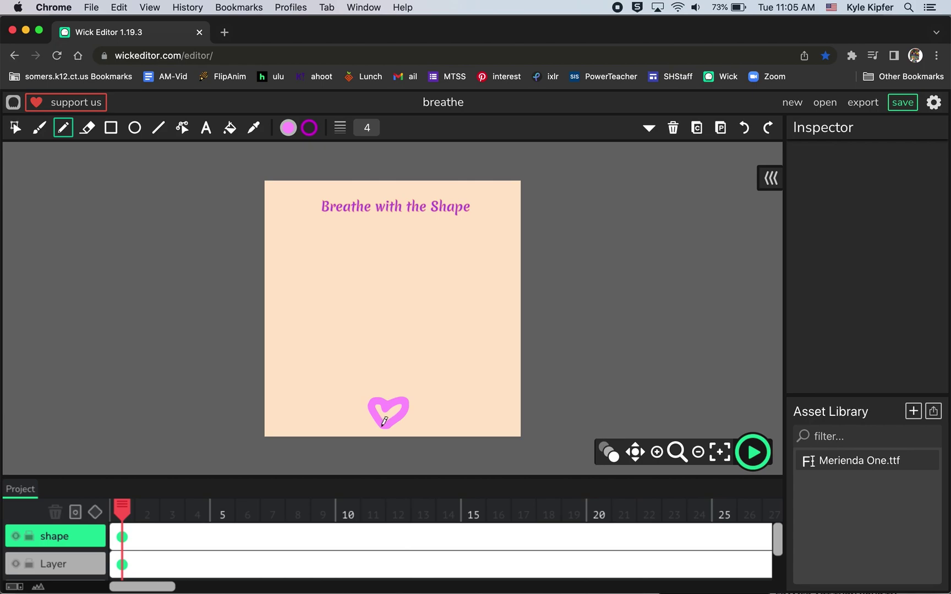
mouse_move(383, 426)
mouse_down()
mouse_move(359, 397)
mouse_move(370, 385)
mouse_move(386, 400)
mouse_move(414, 394)
mouse_move(425, 410)
mouse_move(385, 425)
mouse_up()
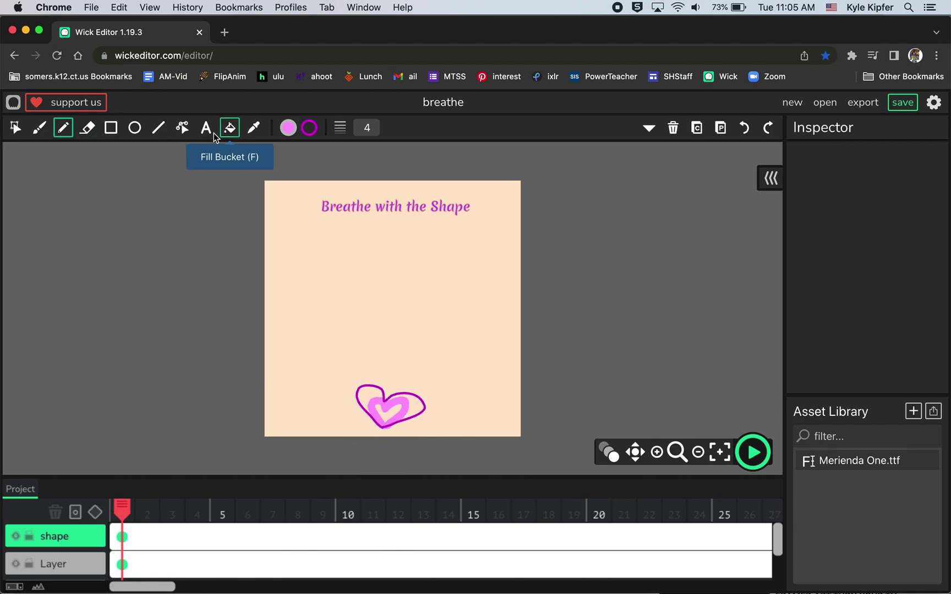
- Reshape the outline's upper-left lobe and bottom curve by dragging its points
click(182, 127)
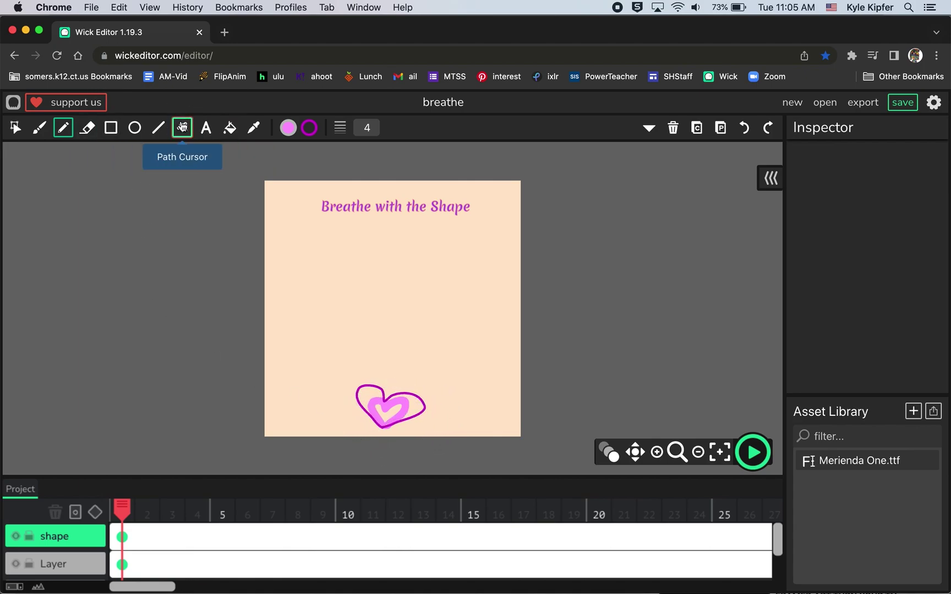
click(386, 402)
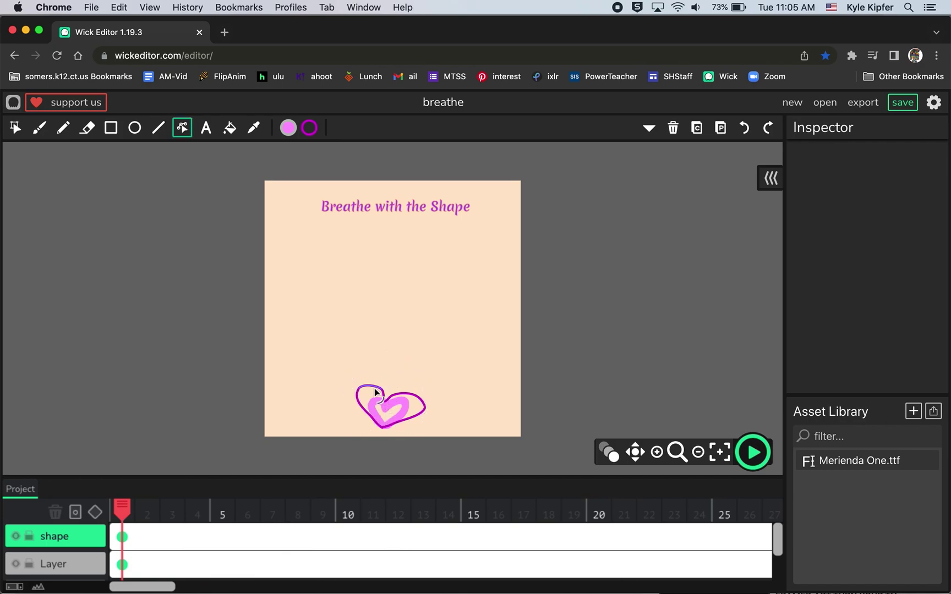
mouse_move(374, 389)
mouse_down()
mouse_move(366, 394)
mouse_move(374, 386)
mouse_up()
drag(397, 426, 397, 426)
- Add a tween to the heart's frame and go to frame 48
click(16, 130)
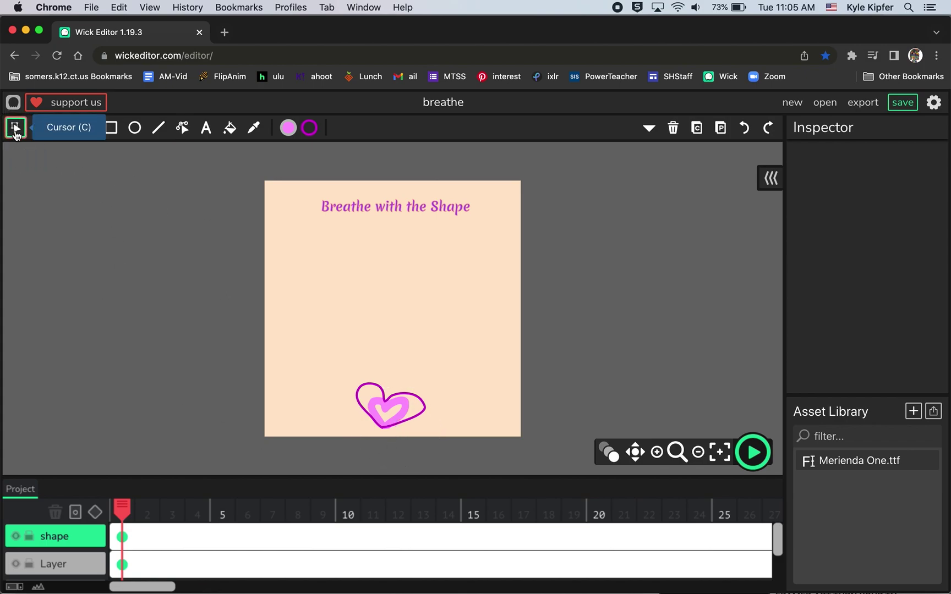
click(93, 517)
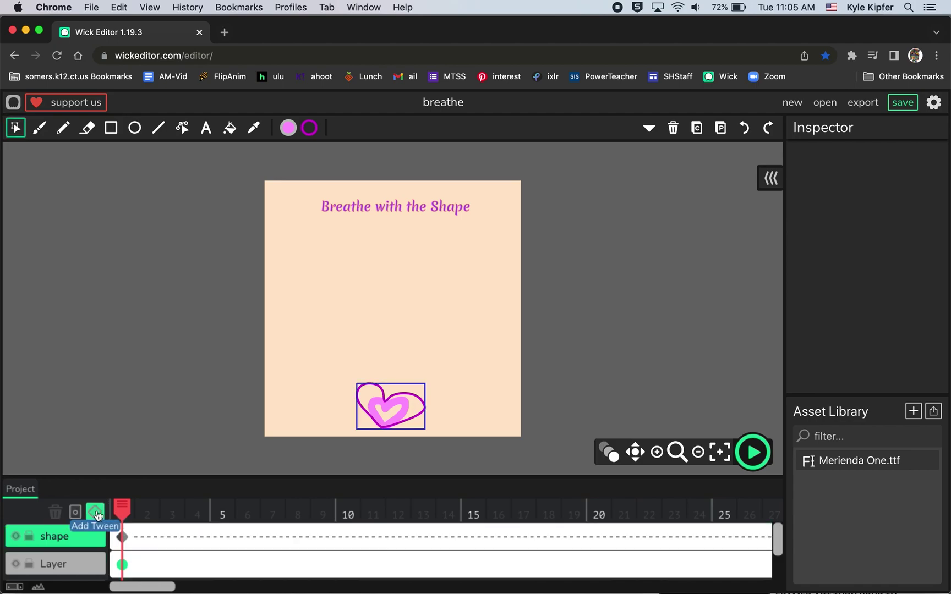
scroll(413, 547, right, 10)
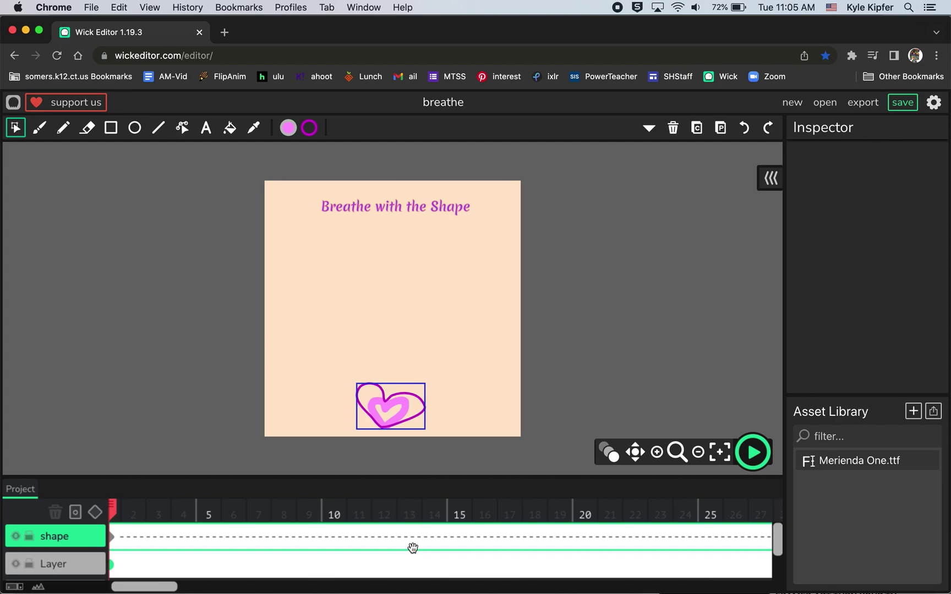
scroll(412, 548, right, 7)
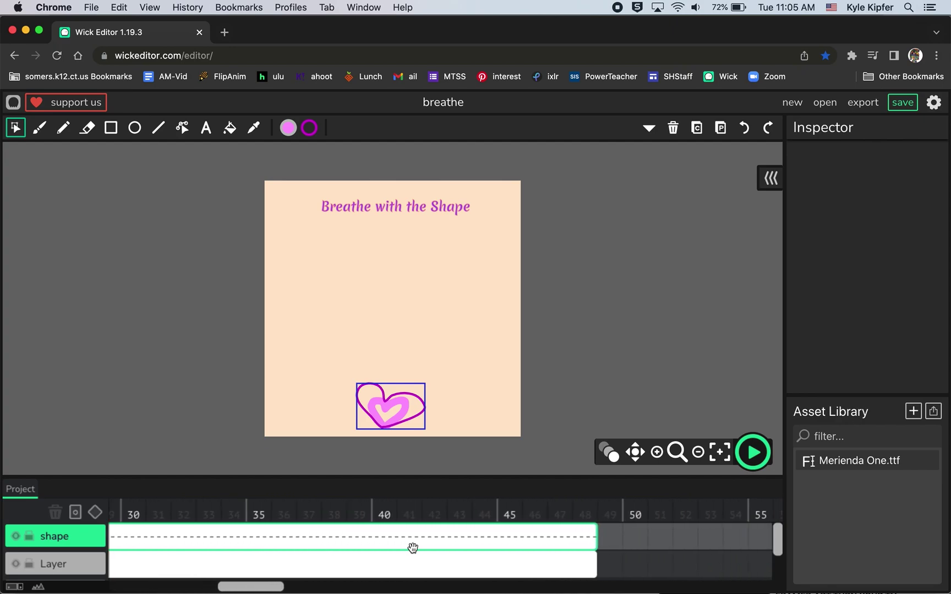
click(580, 541)
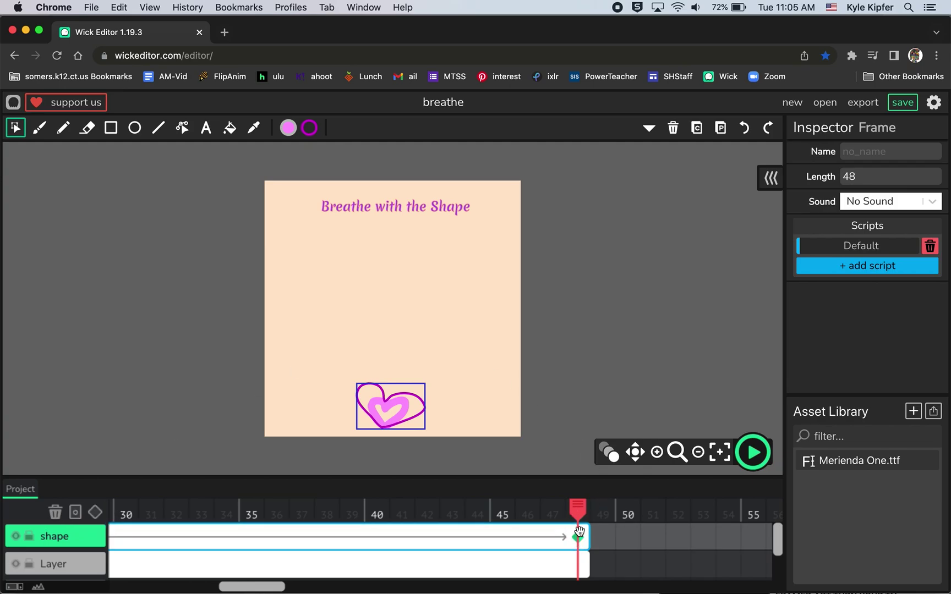
mouse_move(587, 511)
mouse_down()
mouse_move(555, 510)
mouse_move(580, 510)
mouse_up()
- Scale the heart up at frame 48 to fill the stage, then preview the growth
click(405, 401)
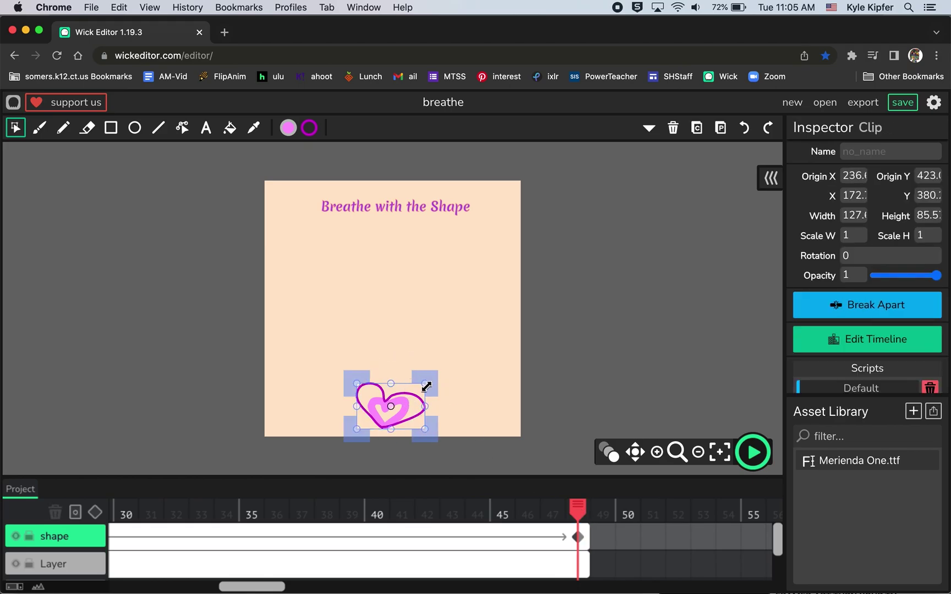
drag(426, 387, 501, 336)
drag(426, 421, 434, 355)
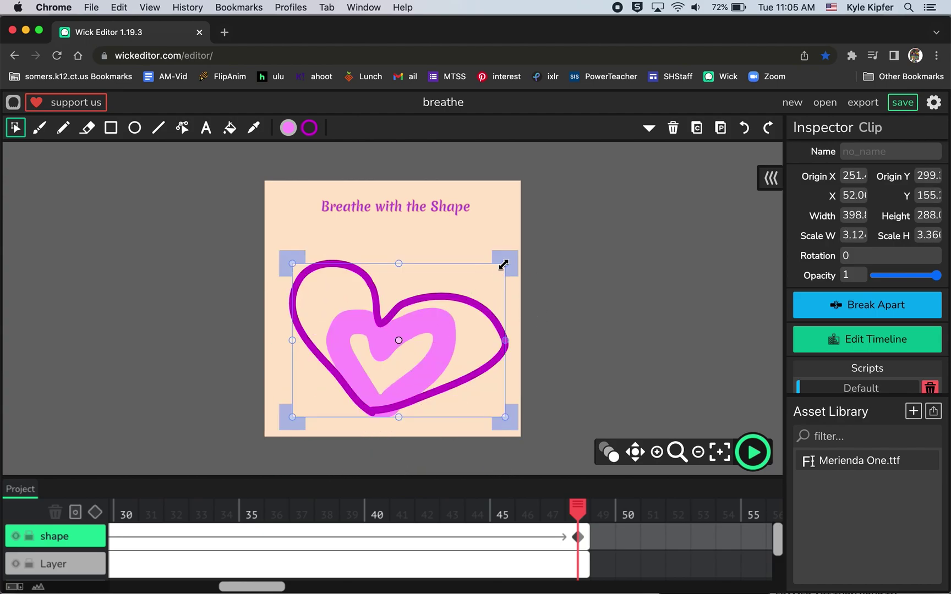
drag(503, 265, 512, 256)
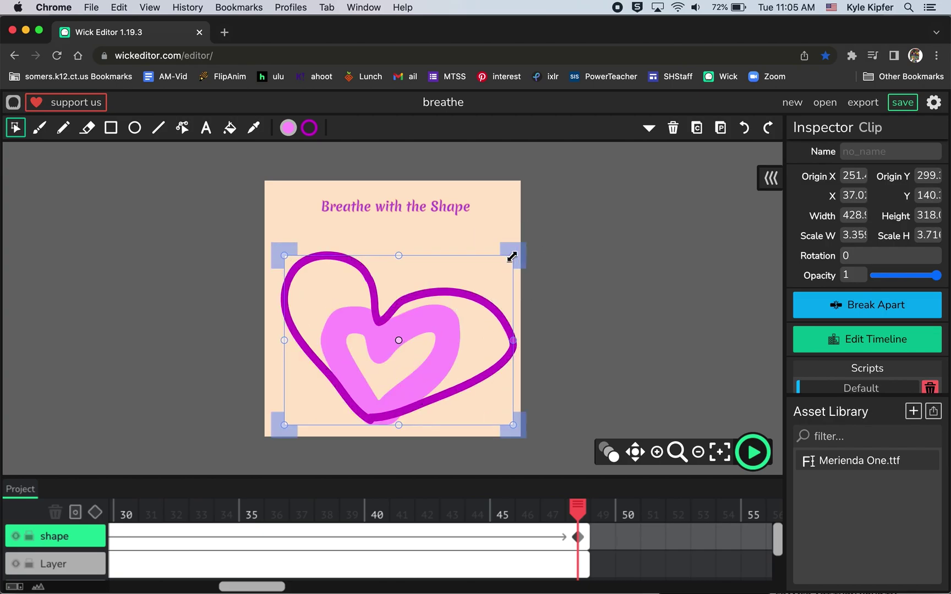
drag(485, 311, 480, 310)
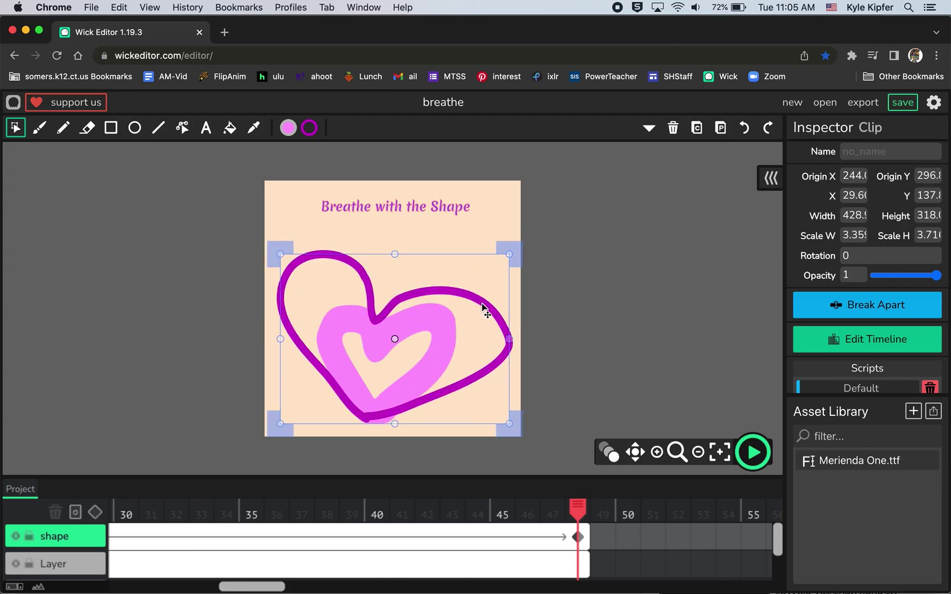
click(763, 461)
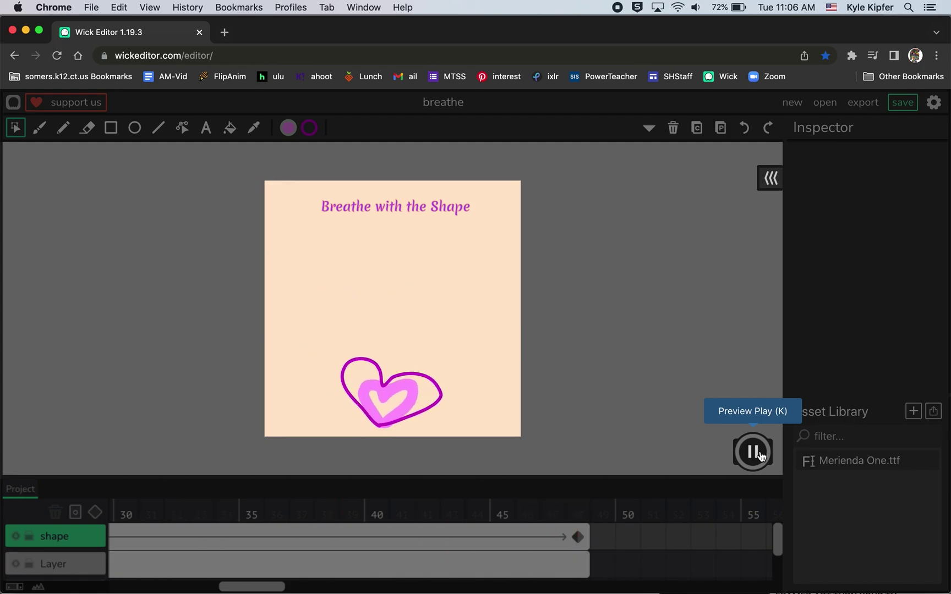
click(761, 456)
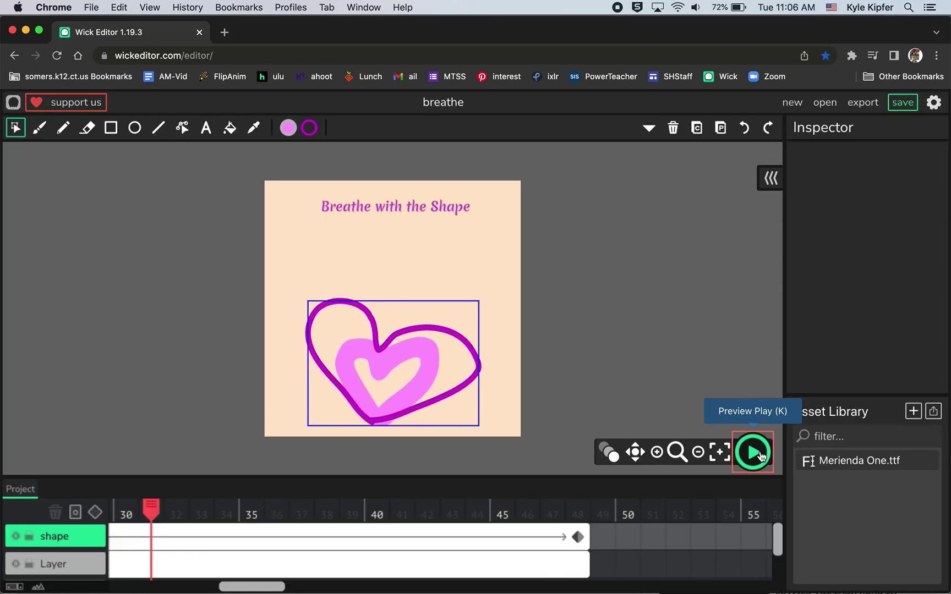
- Stretch the heart's shape frame to 86 frames and add a tween keyframe at frame 86
drag(587, 537, 735, 527)
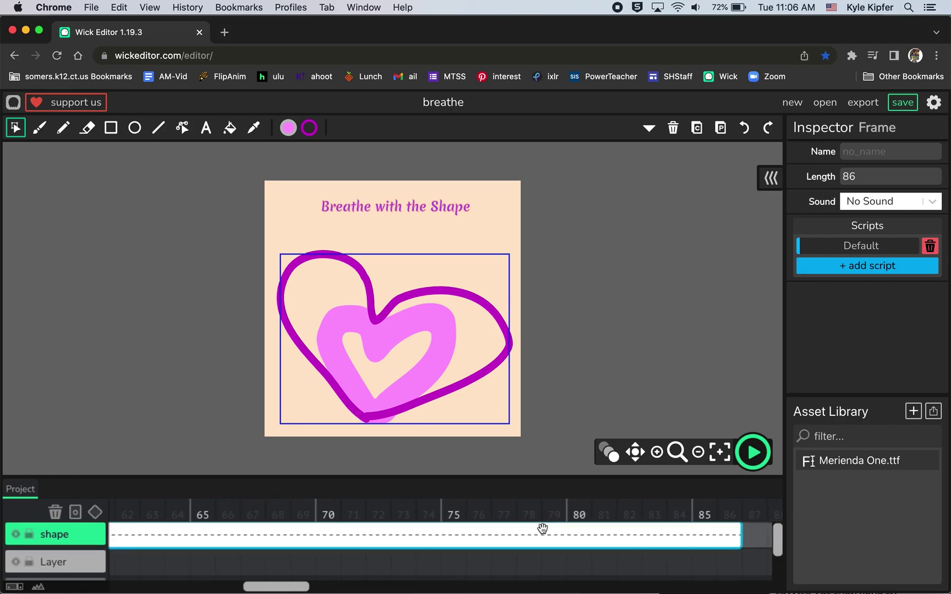
scroll(543, 529, right, 5)
click(549, 536)
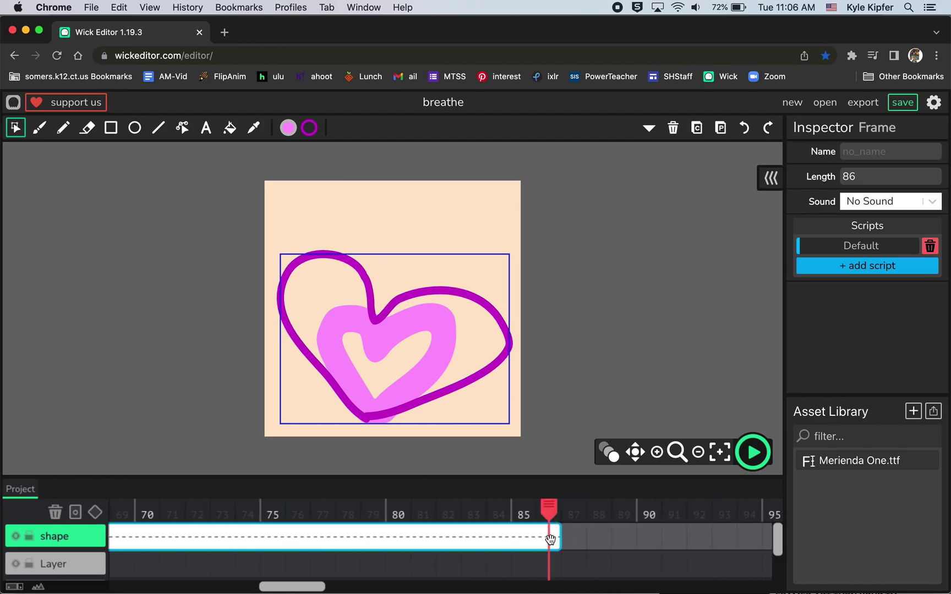
click(96, 514)
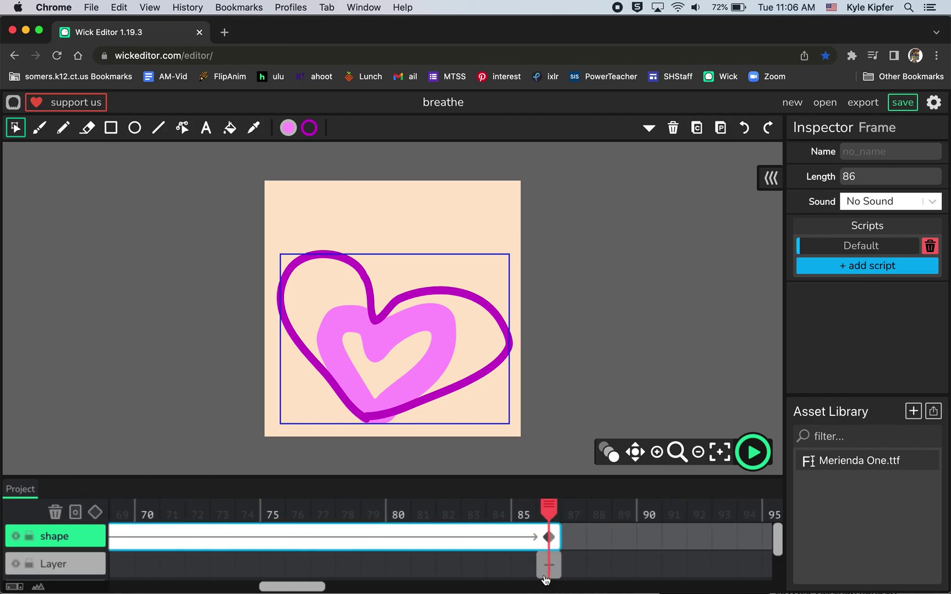
- Extend the title layer's frame out to frame 86 to match the heart
scroll(410, 567, left, 4)
scroll(409, 570, left, 5)
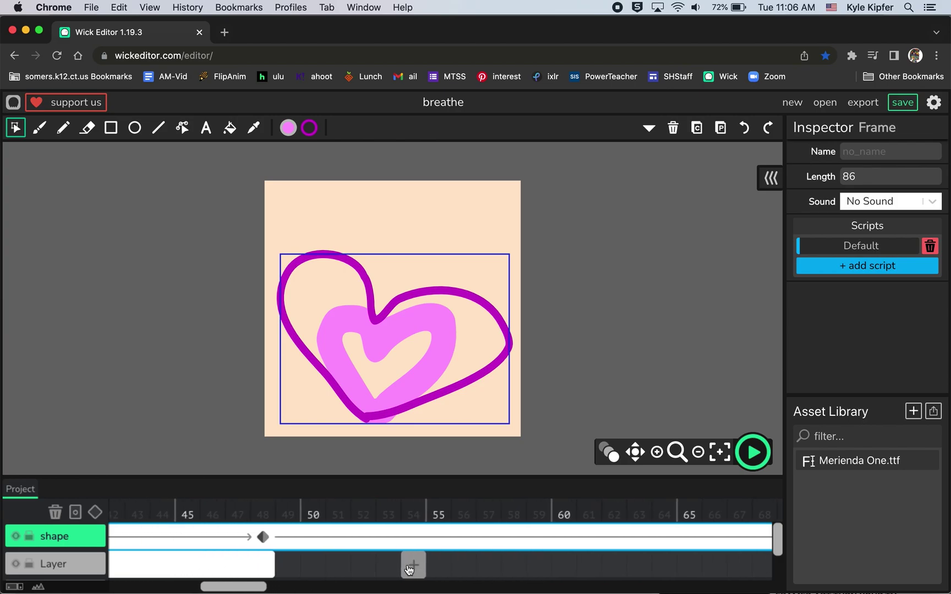
drag(284, 559, 615, 556)
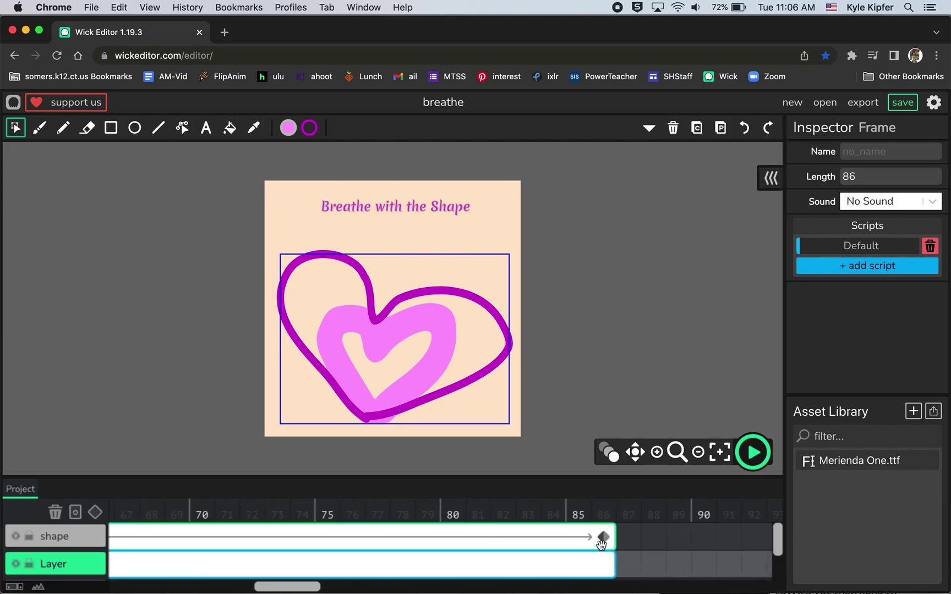
click(604, 538)
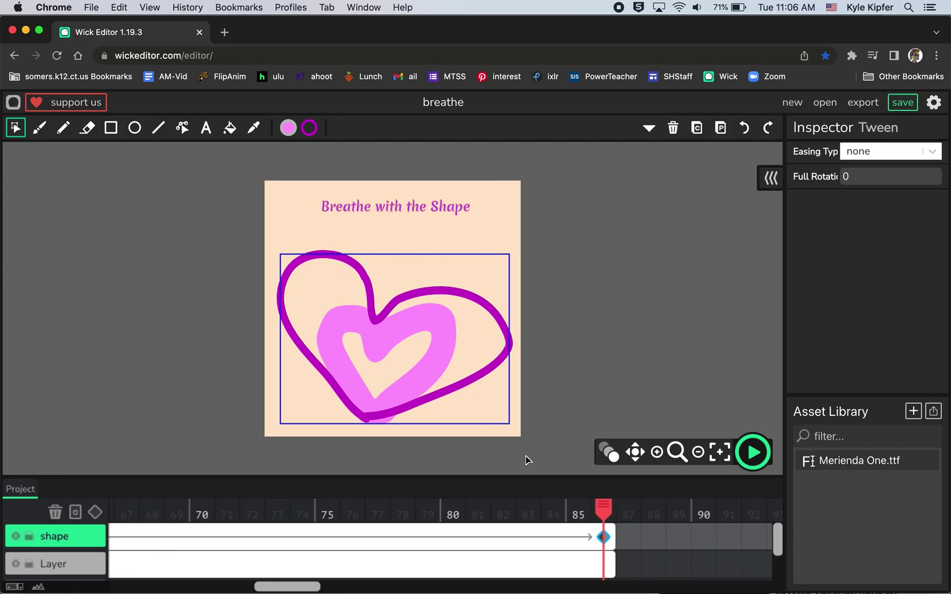
- Scale the heart back down to its small size at frame 86, then preview it growing and shrinking
click(419, 384)
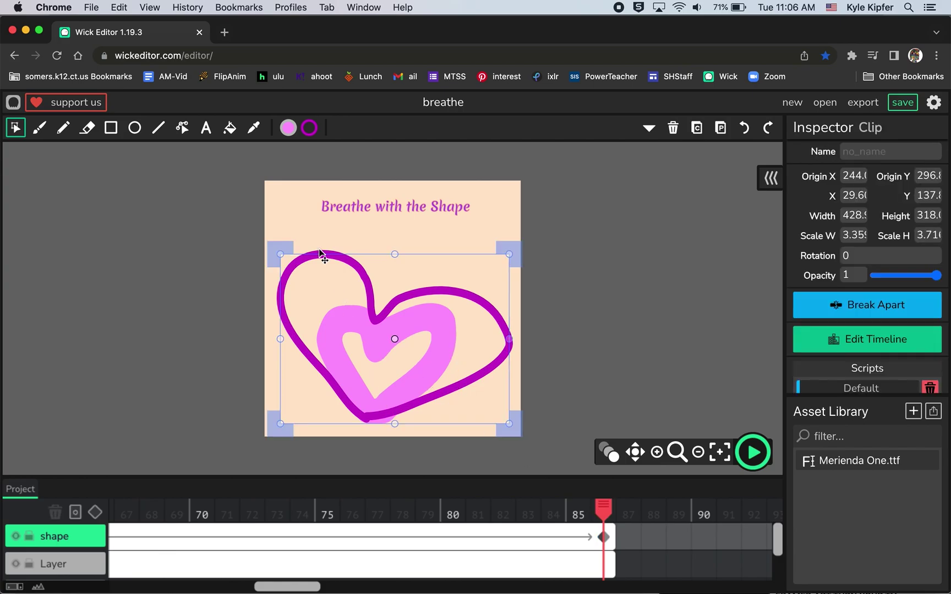
click(283, 255)
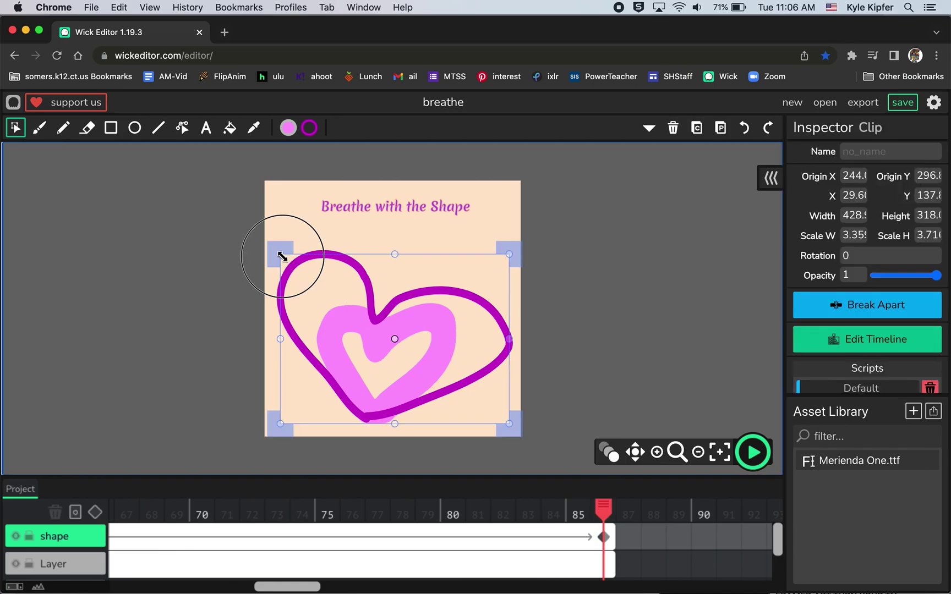
drag(282, 256, 388, 427)
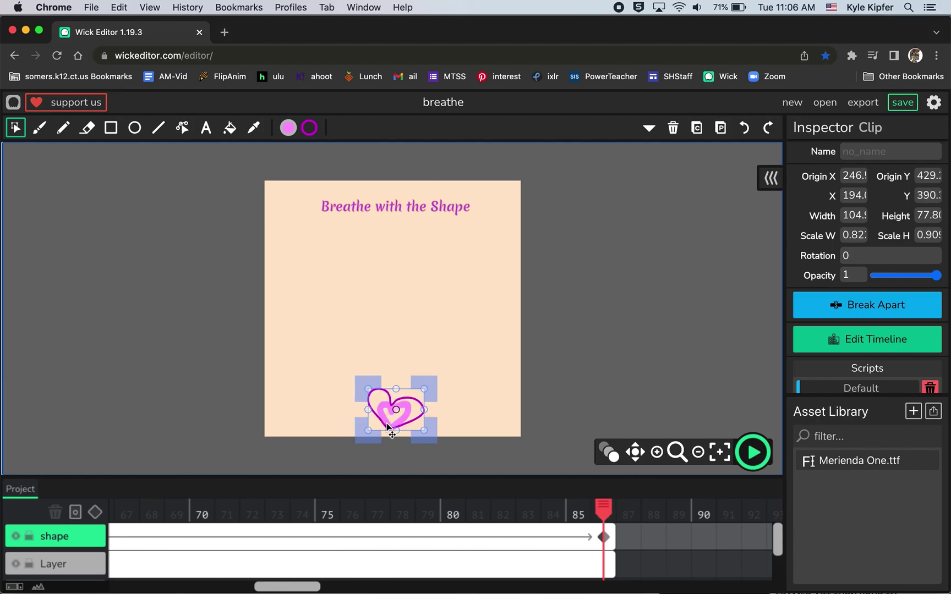
scroll(520, 544, left, 15)
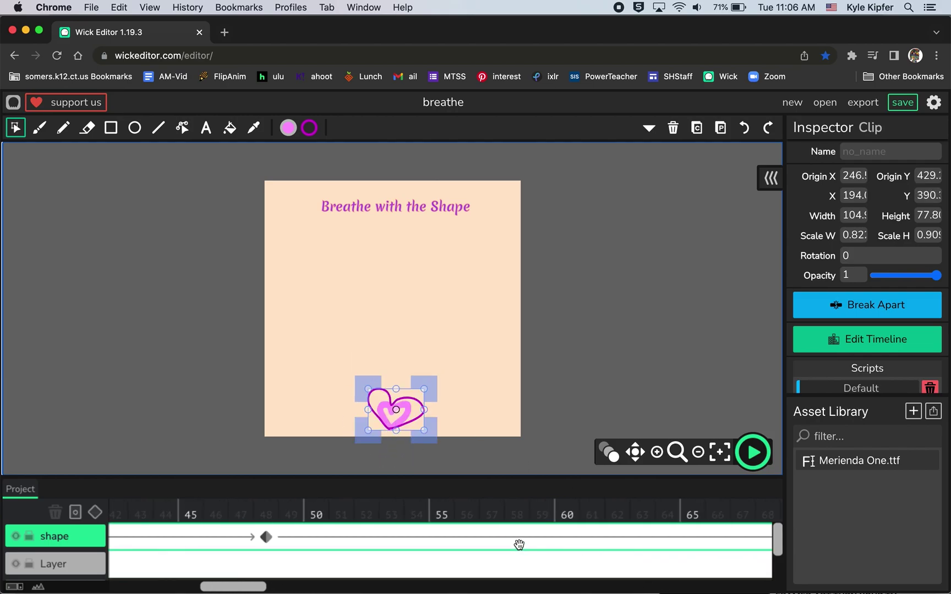
click(753, 453)
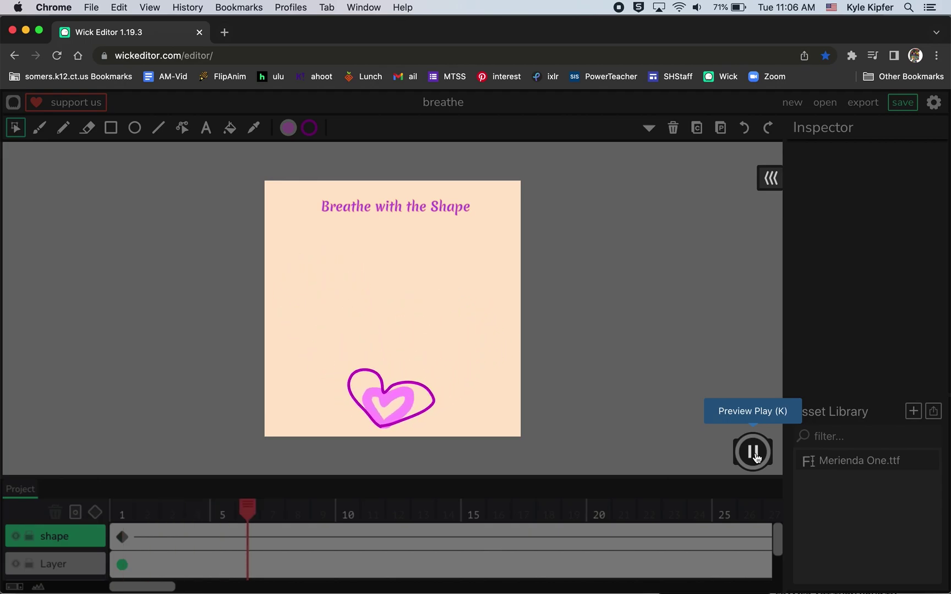
- Make the heart nearly transparent at frame 1 so it fades in while growing, and preview it
click(754, 454)
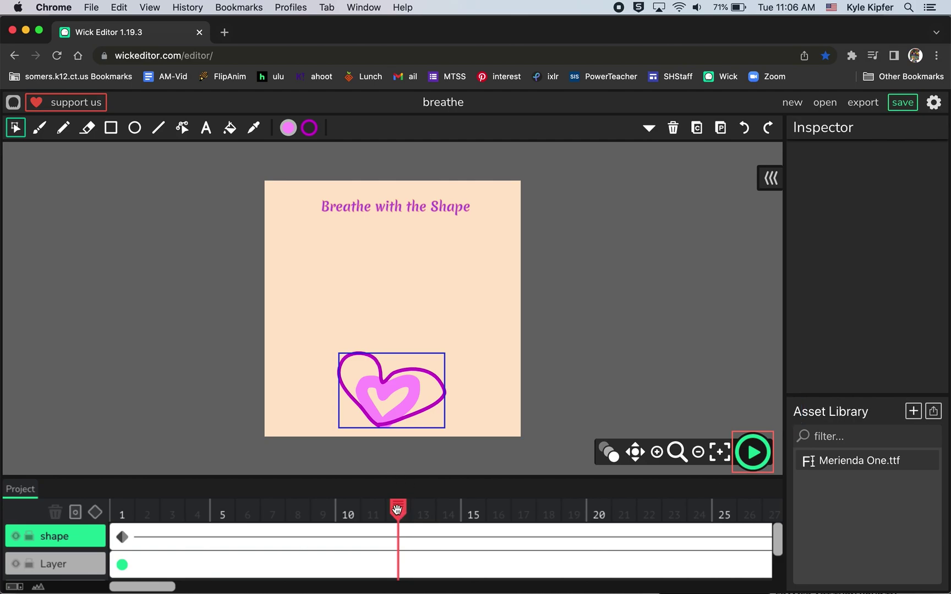
drag(397, 510, 89, 458)
click(122, 538)
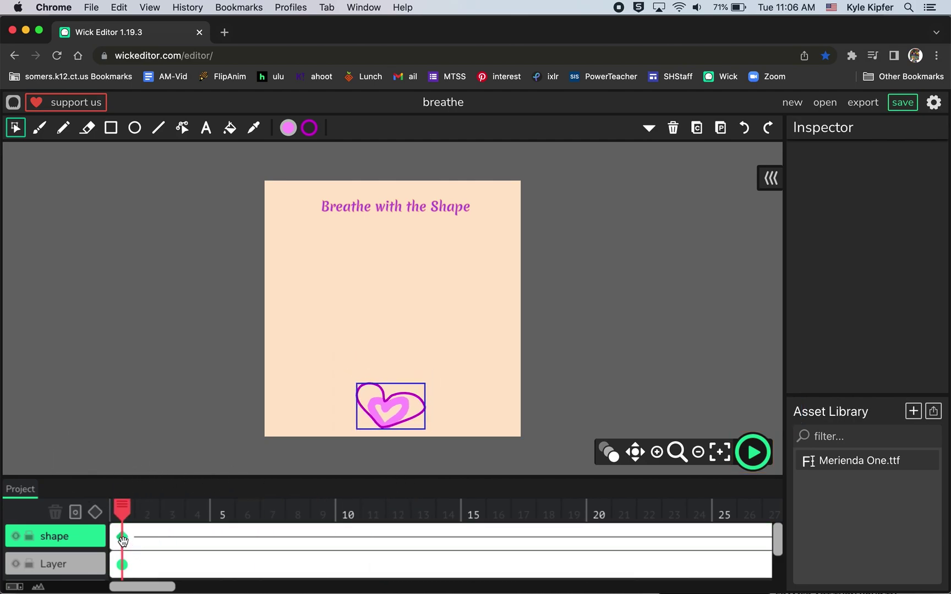
click(123, 538)
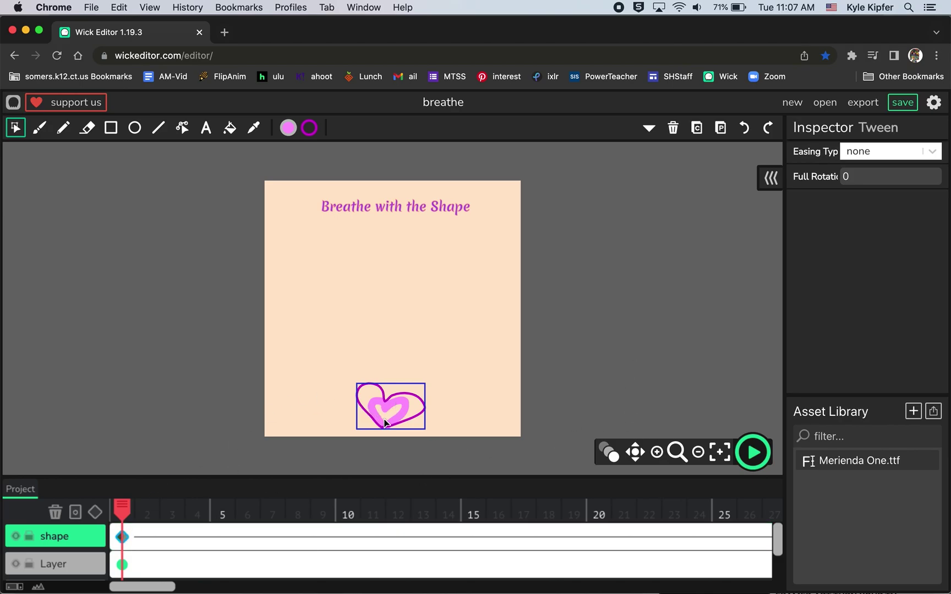
click(394, 424)
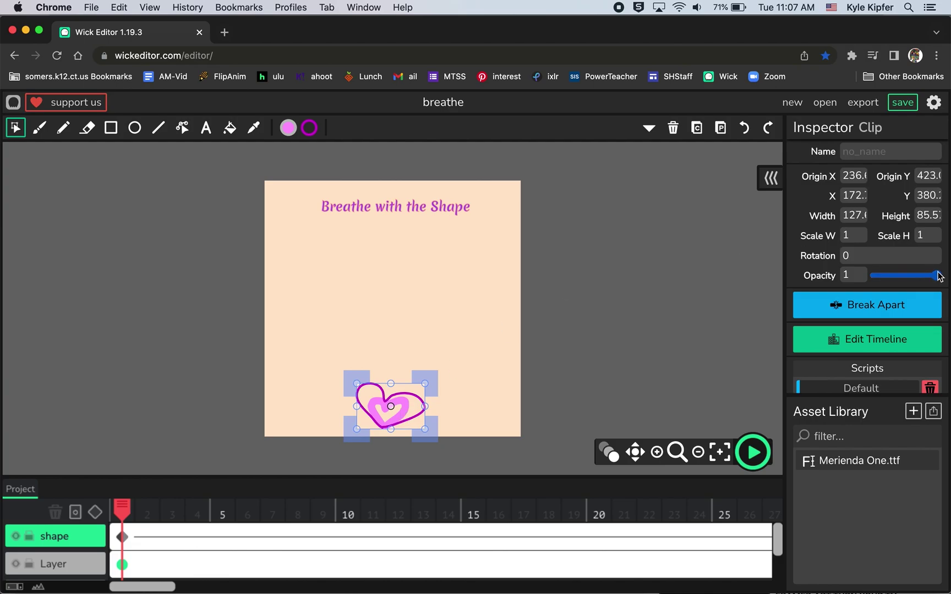
drag(939, 279, 882, 278)
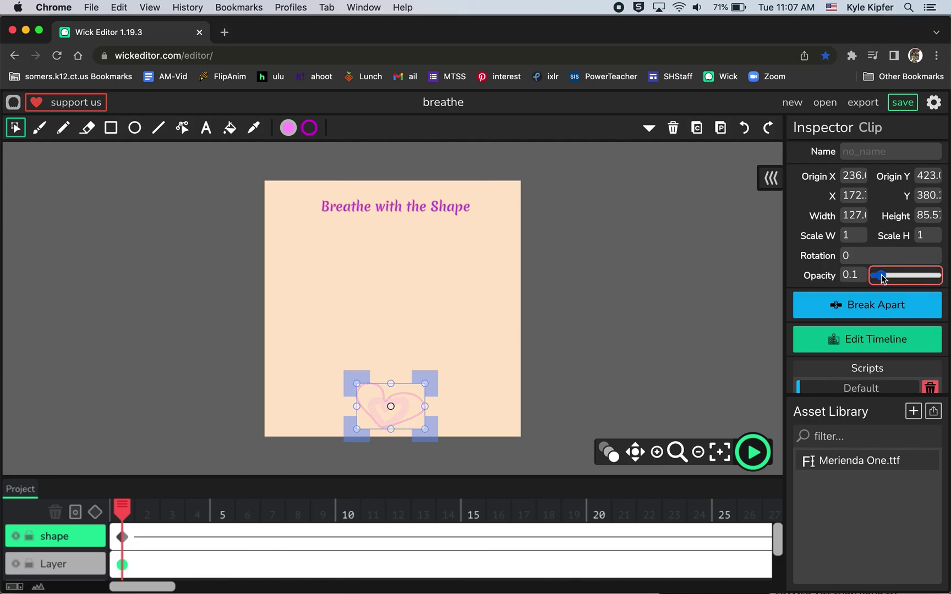
click(753, 453)
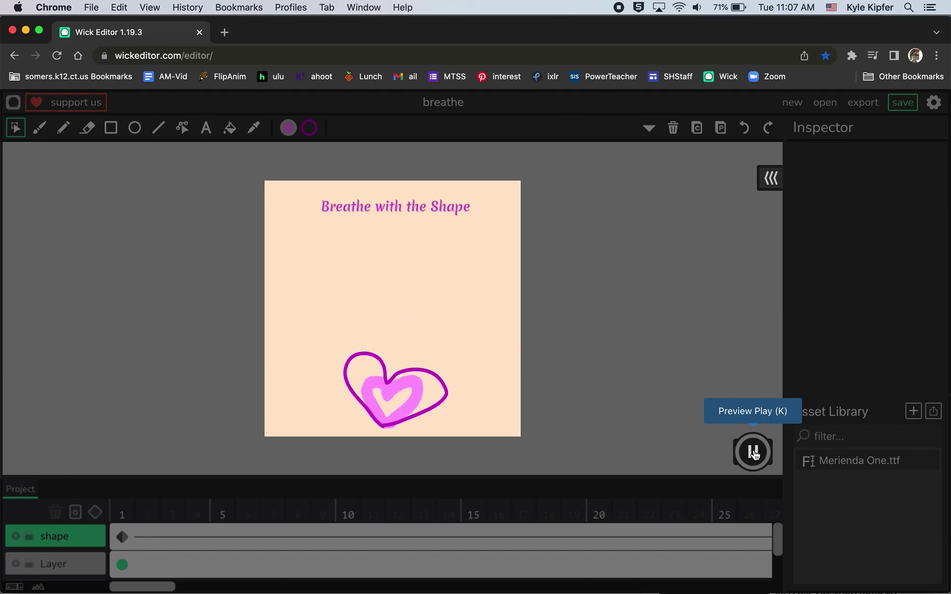
click(754, 452)
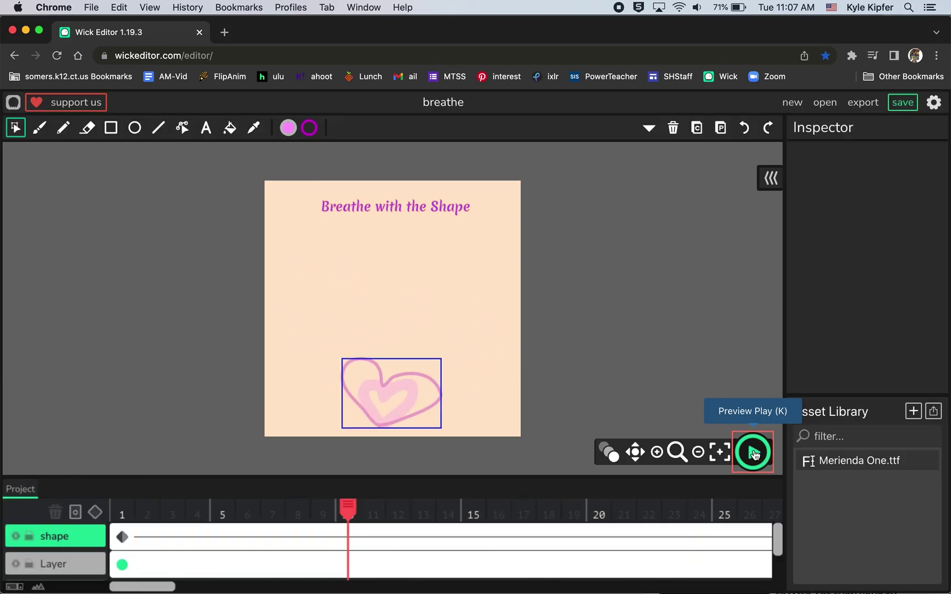
- Lower the heart's opacity to 0.08 at the frame-86 keyframe and preview the fade-out
scroll(684, 536, right, 10)
scroll(684, 536, right, 2)
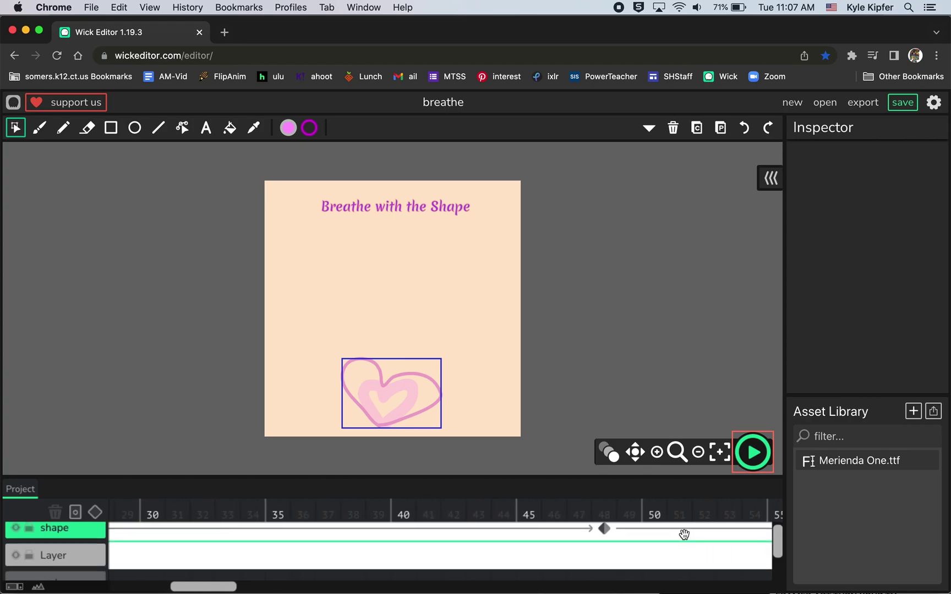
click(606, 532)
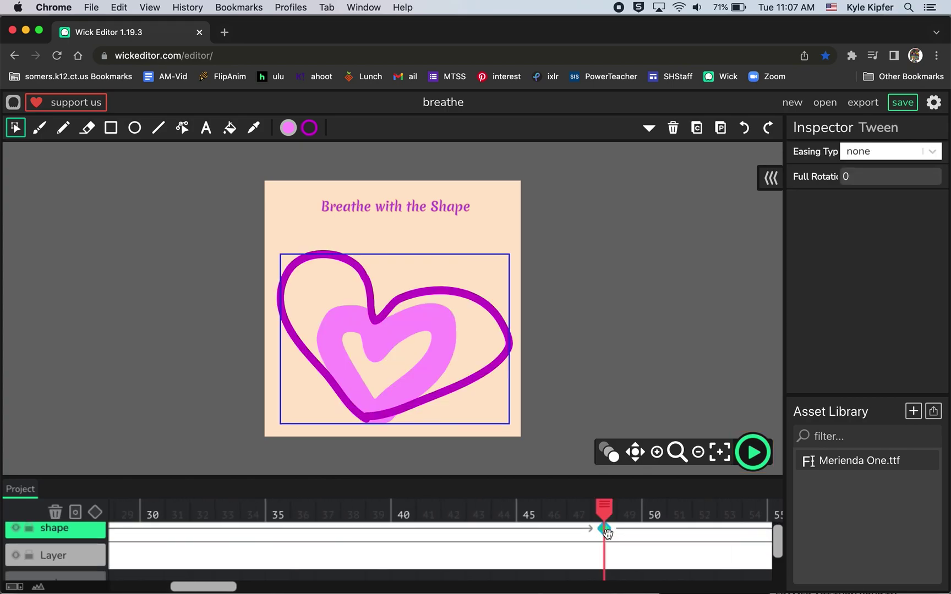
scroll(571, 349, up, 2)
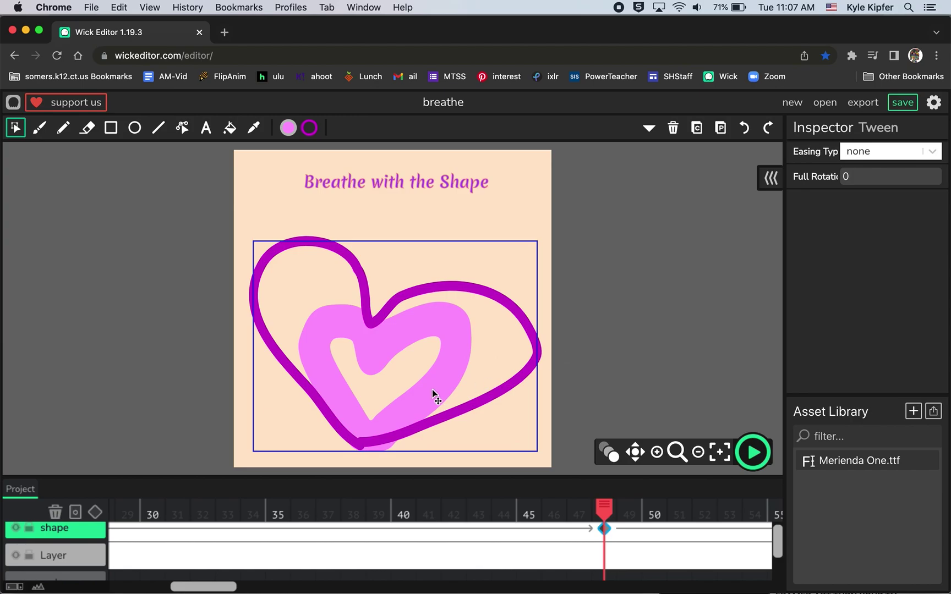
scroll(661, 547, right, 13)
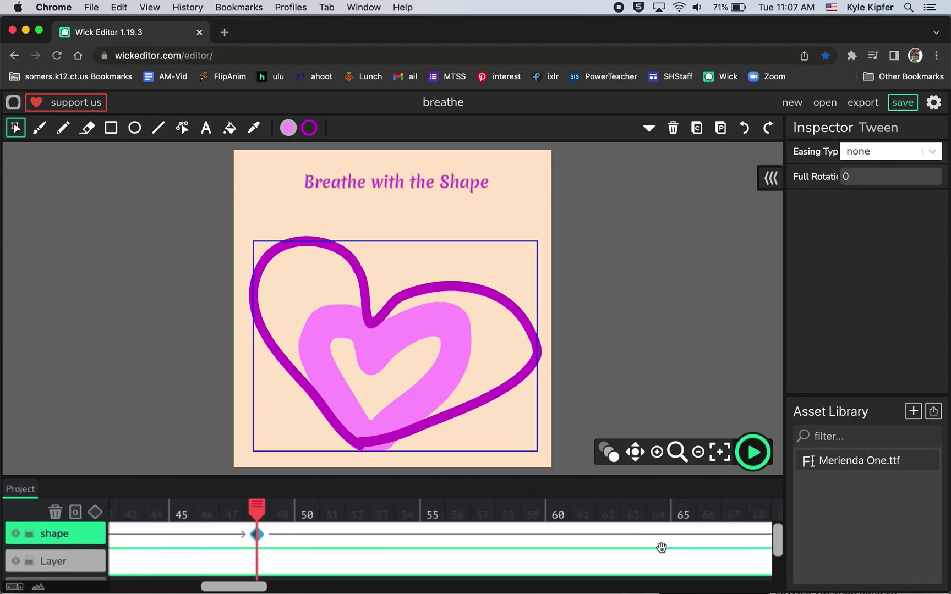
scroll(661, 548, right, 2)
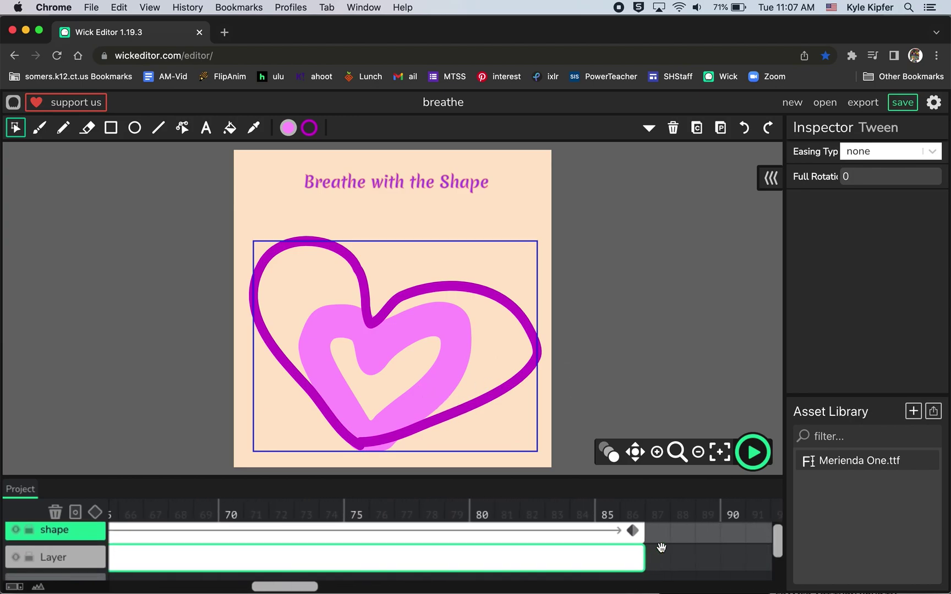
click(633, 532)
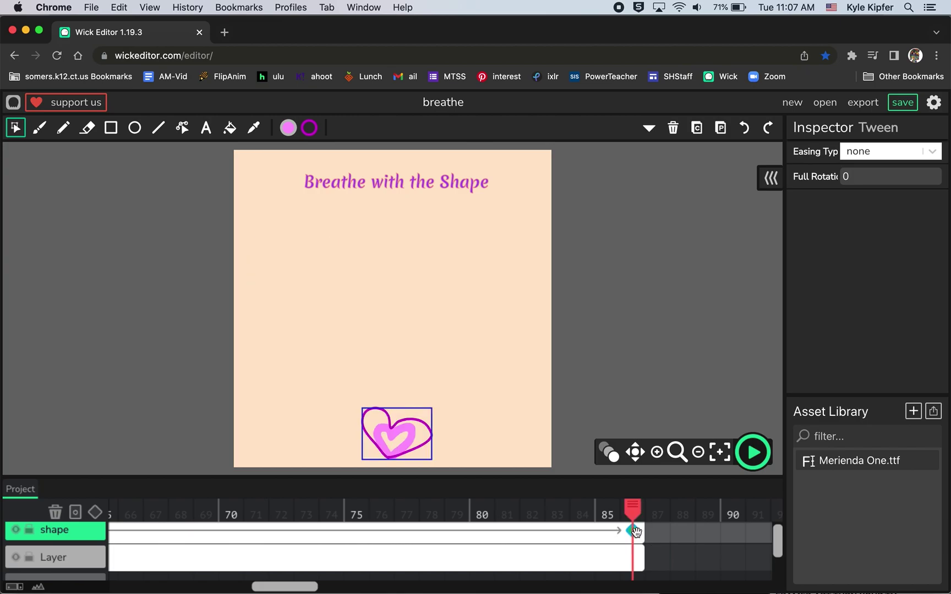
click(401, 451)
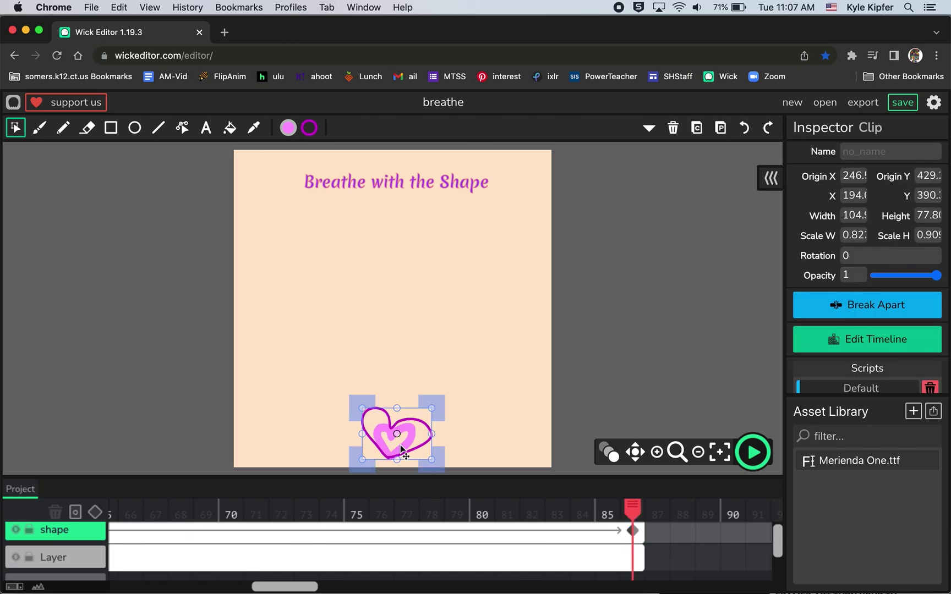
drag(939, 278, 887, 278)
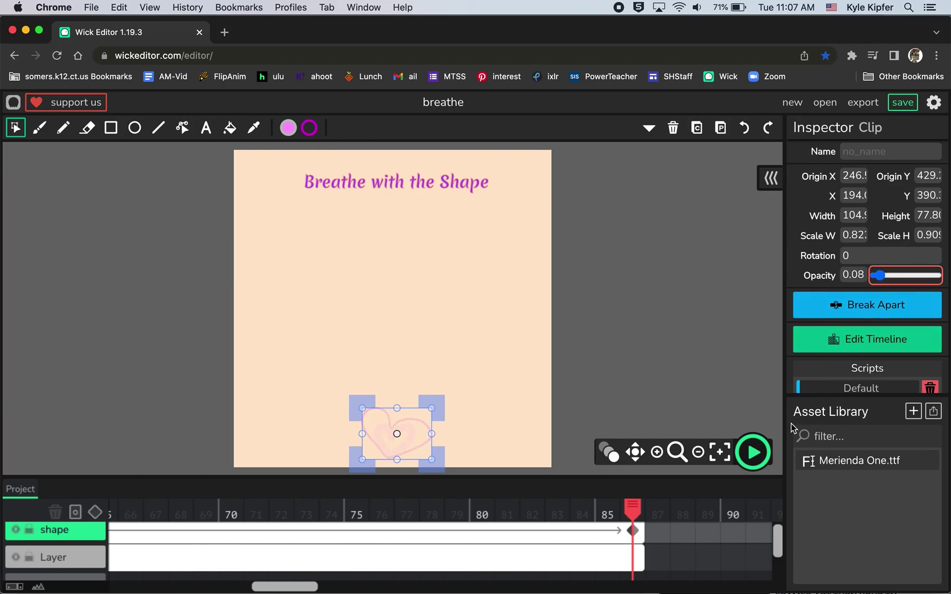
click(750, 455)
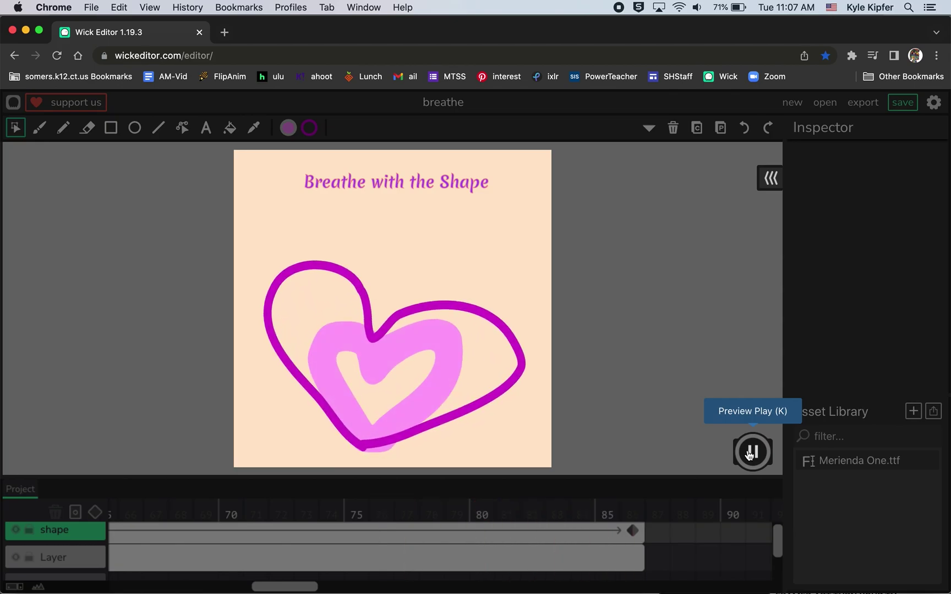
click(750, 453)
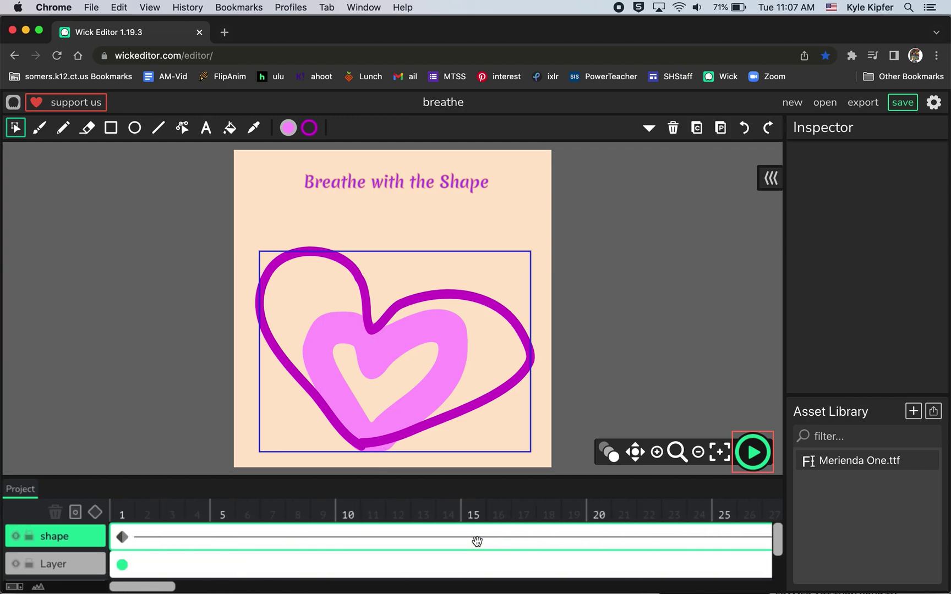
- Set the frame-1 growing tween's Easing Type to out
click(121, 537)
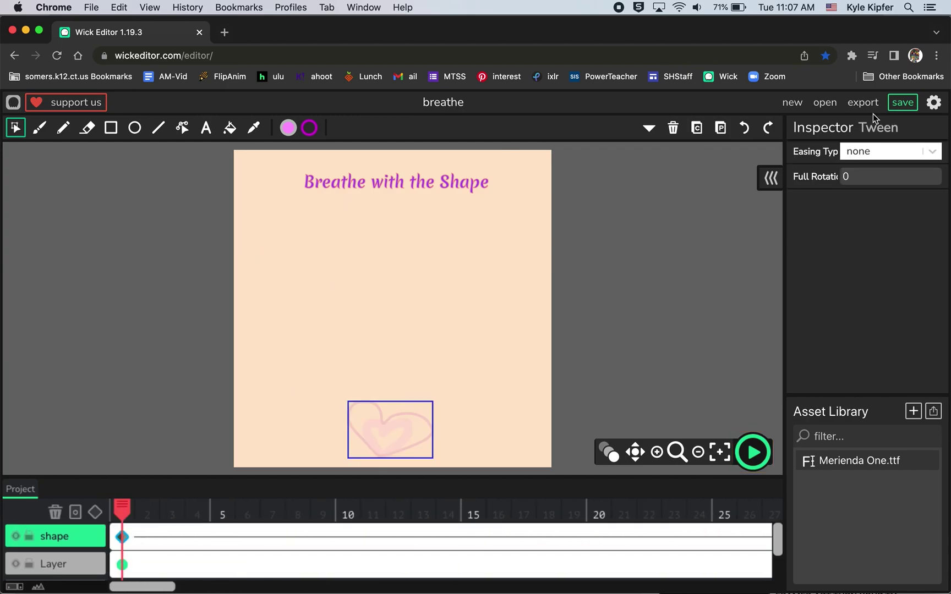
click(932, 152)
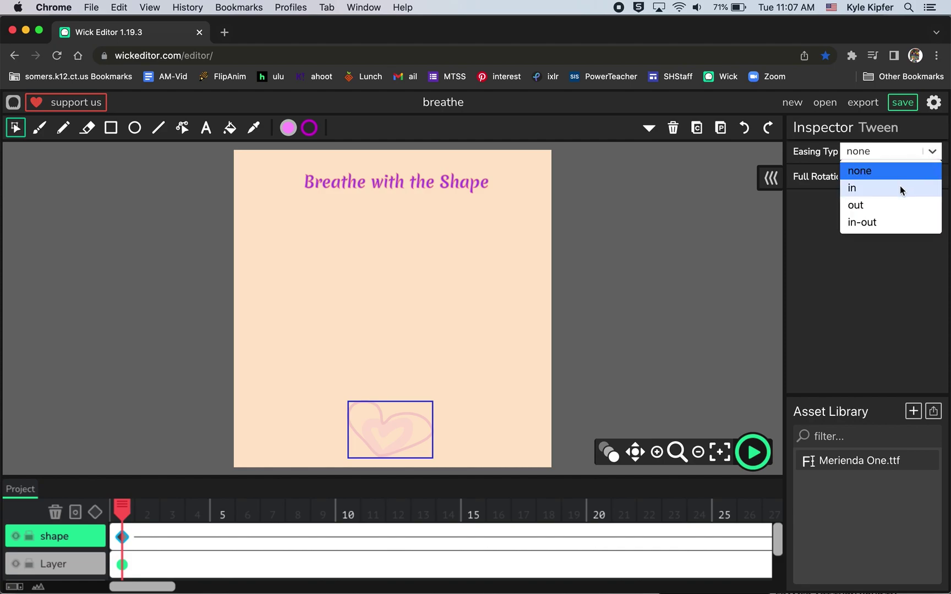
click(879, 205)
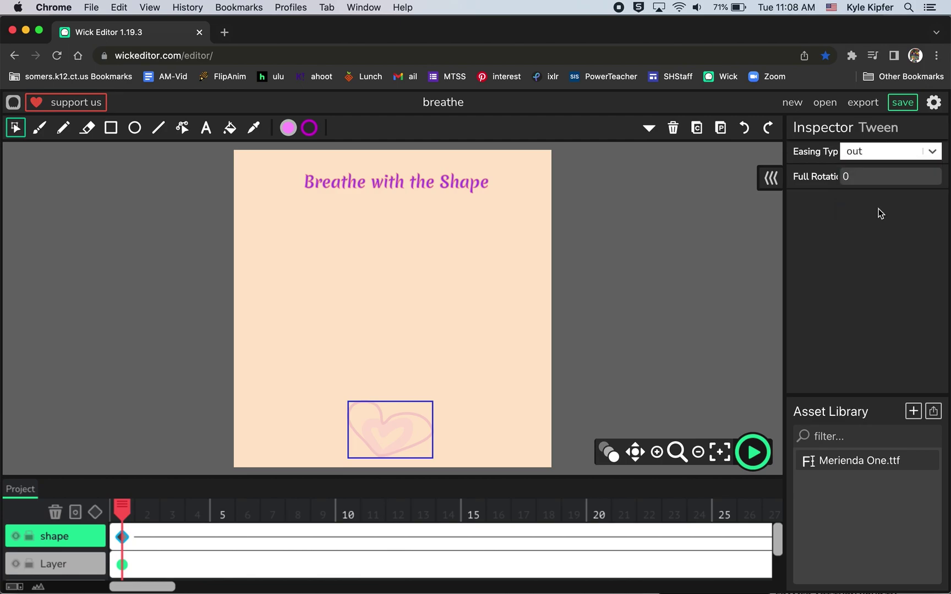
scroll(510, 530, right, 10)
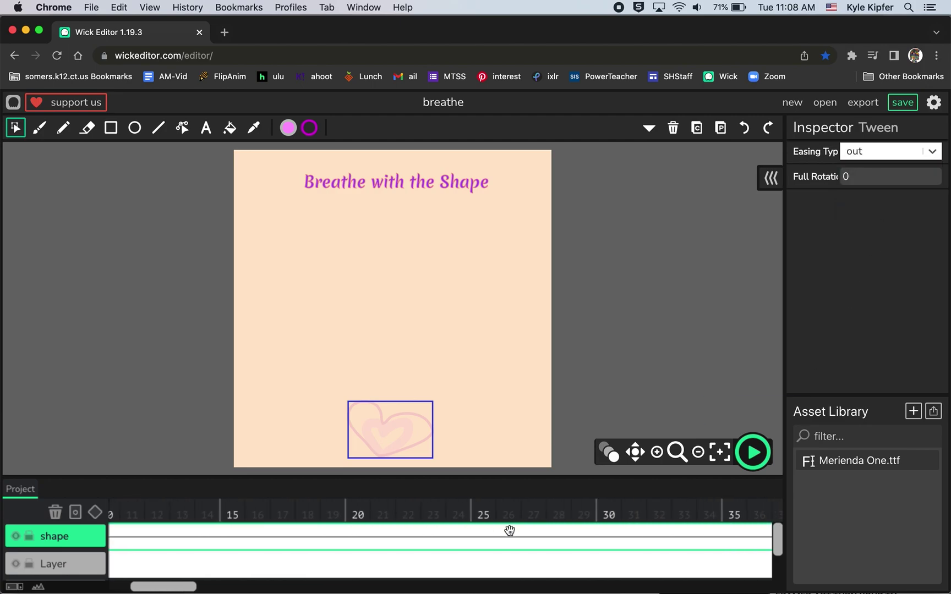
scroll(510, 530, right, 7)
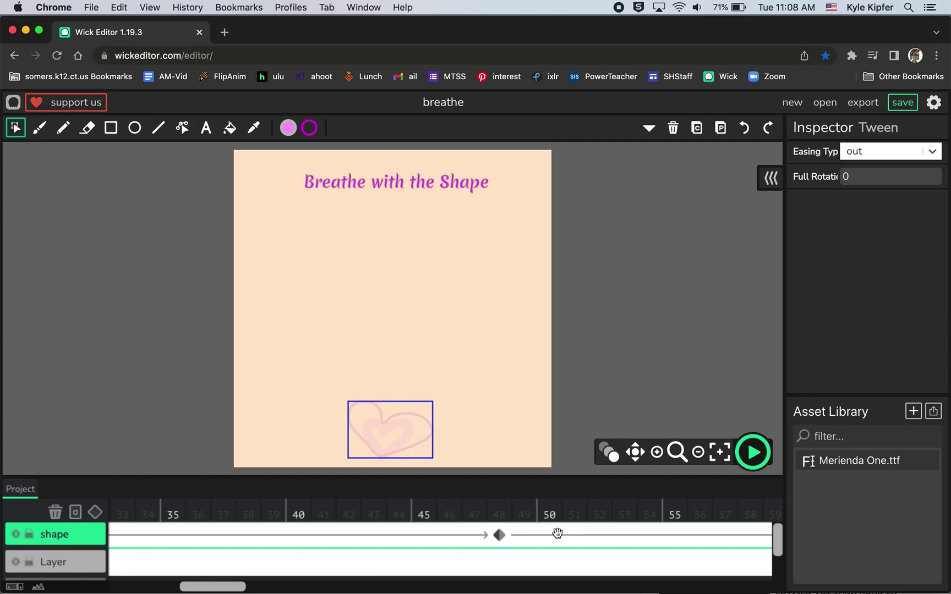
scroll(557, 534, right, 15)
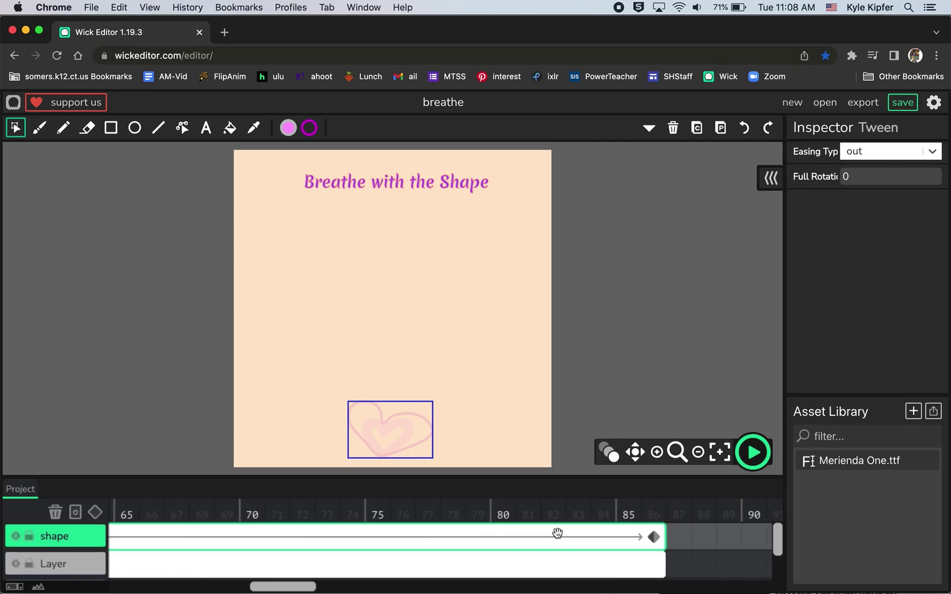
scroll(557, 533, left, 10)
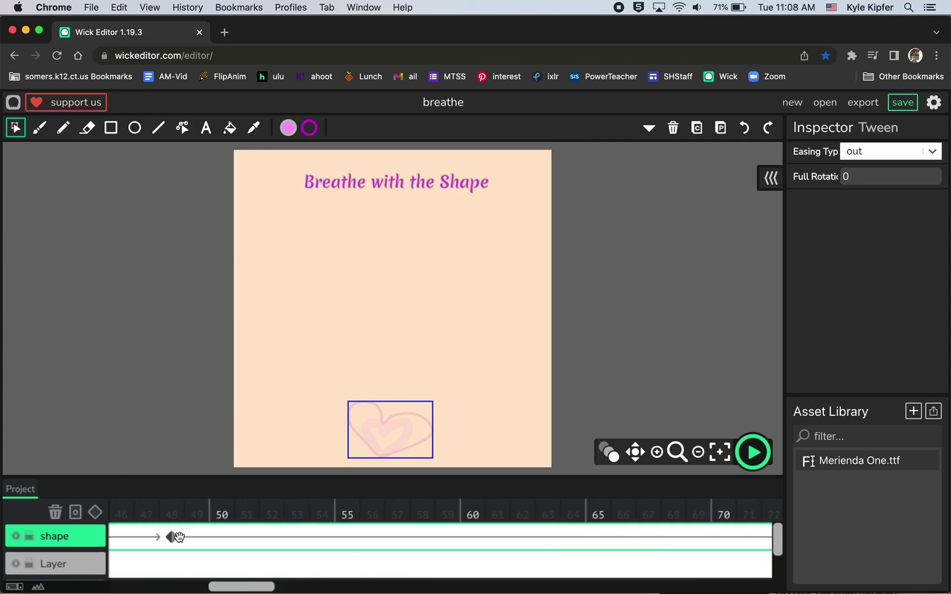
- Set the frame-48 shrinking tween's Easing Type to in, then preview the eased animation
click(171, 539)
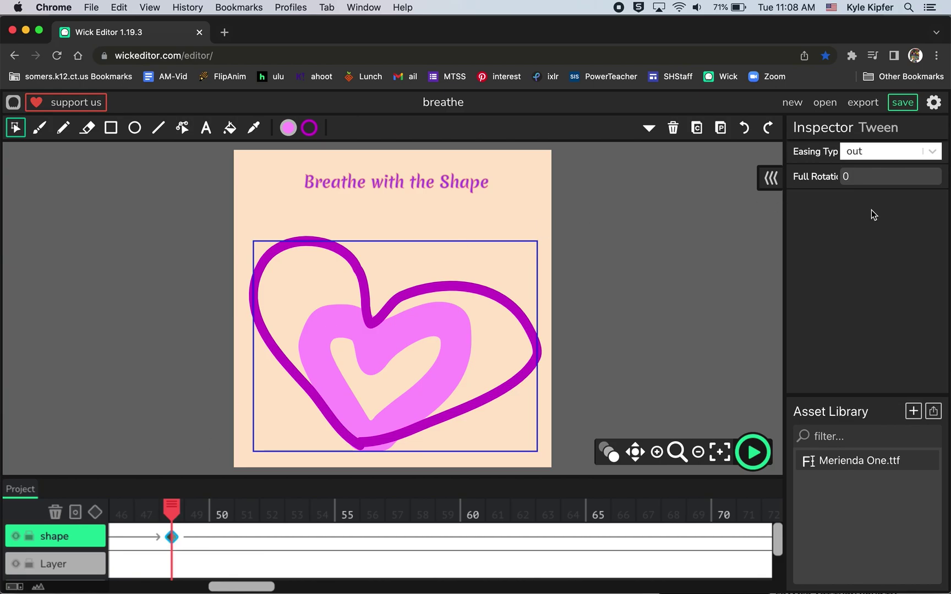
click(903, 153)
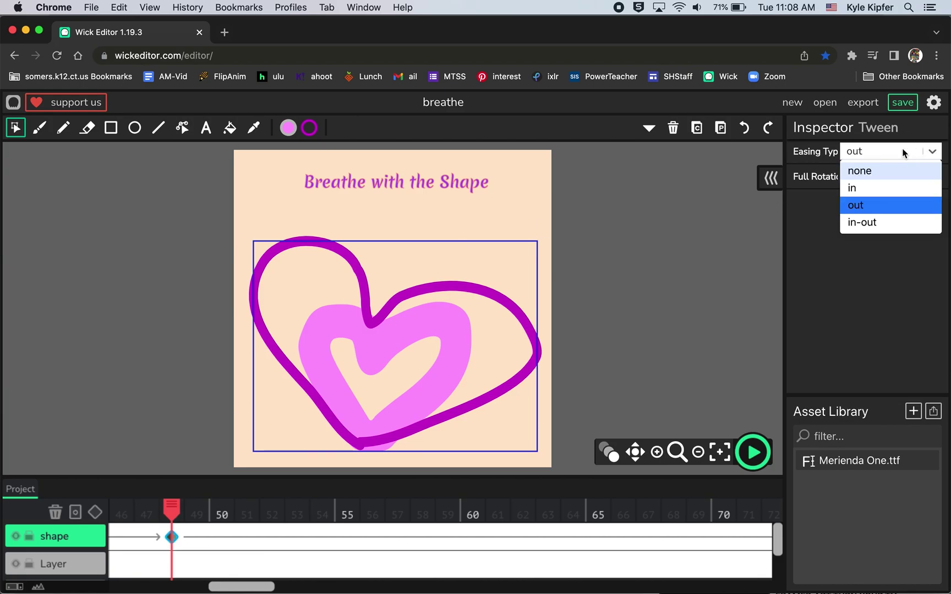
click(886, 187)
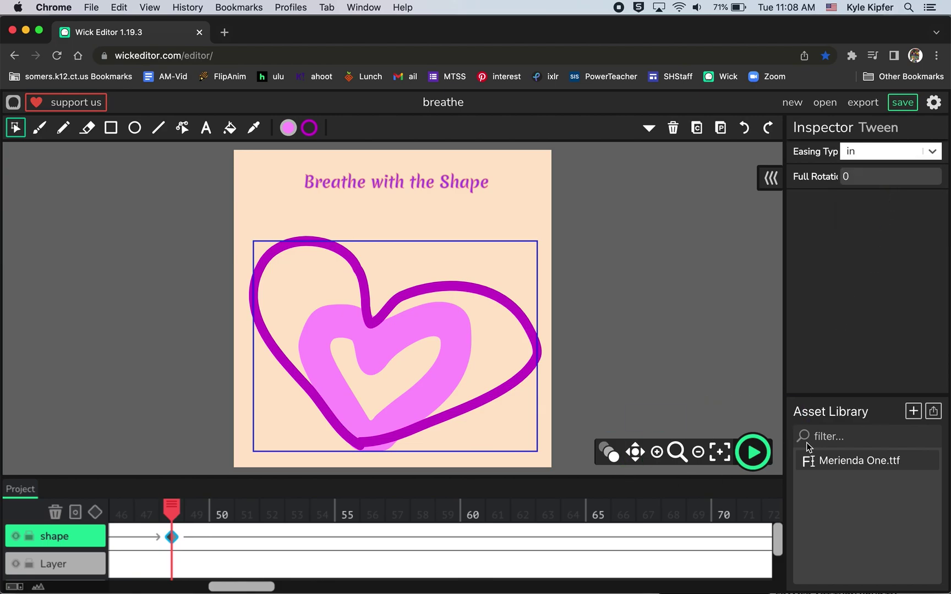
click(755, 459)
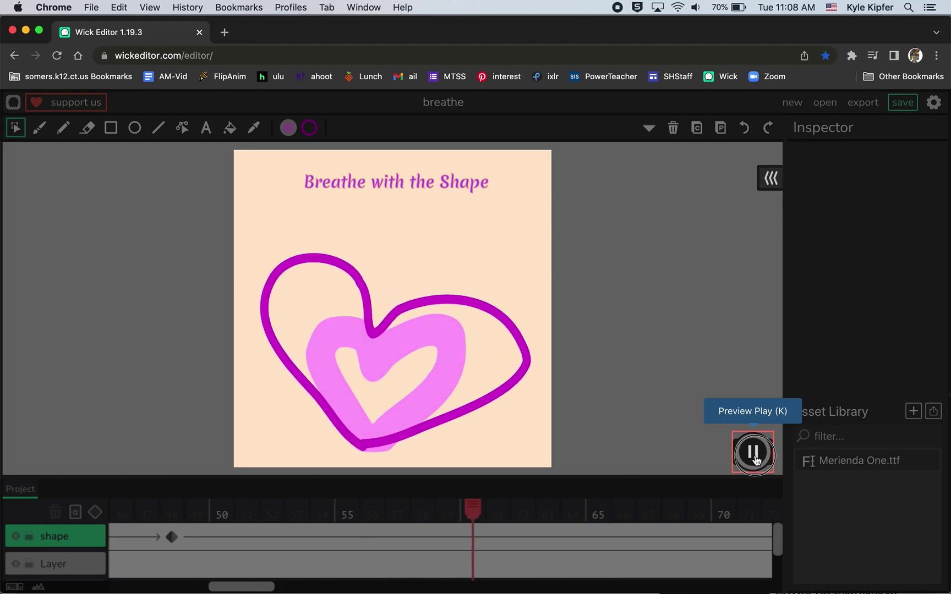
click(754, 456)
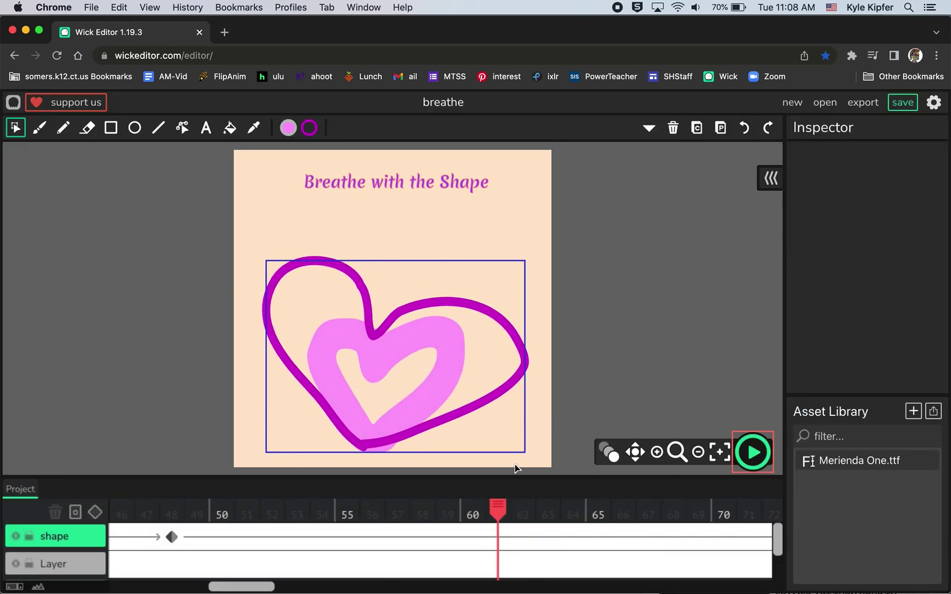
scroll(487, 552, left, 10)
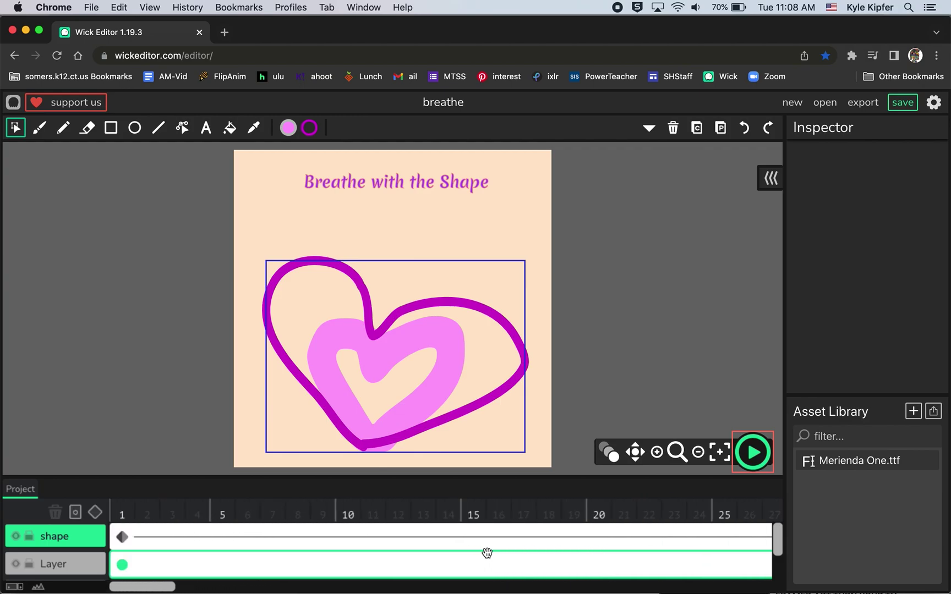
- Save the project as breathe.wick, then export the animation as breathe.gif with Export GIF
click(904, 103)
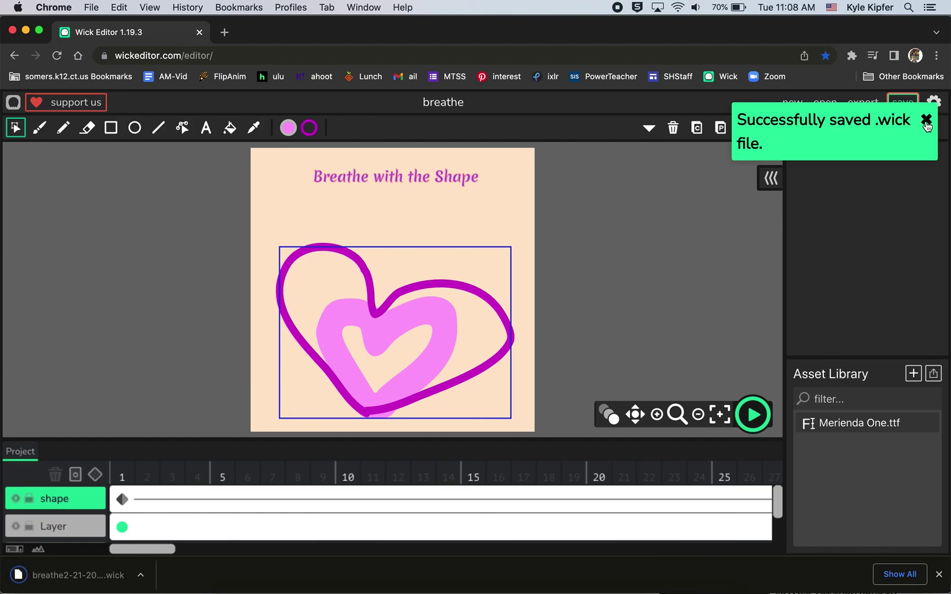
click(927, 120)
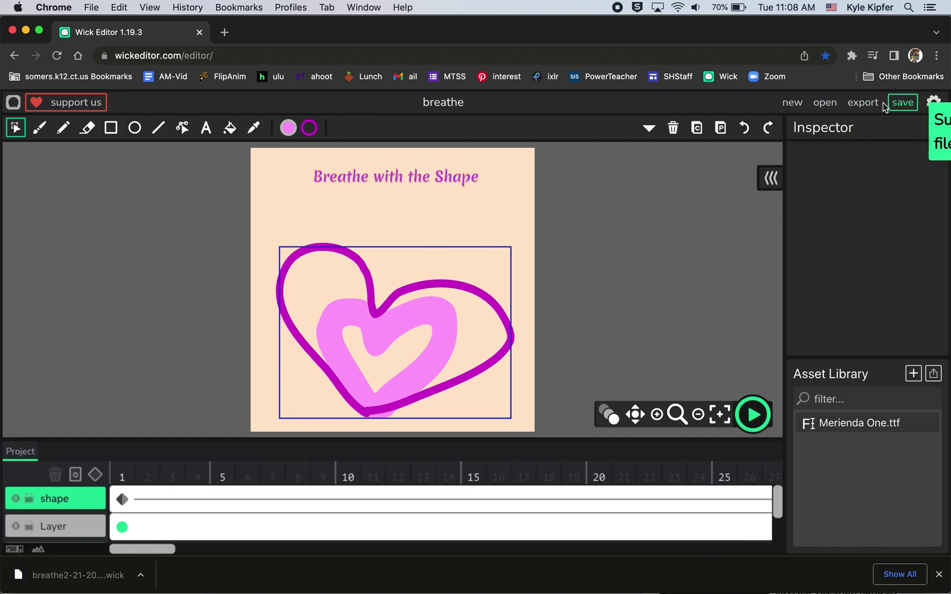
click(862, 104)
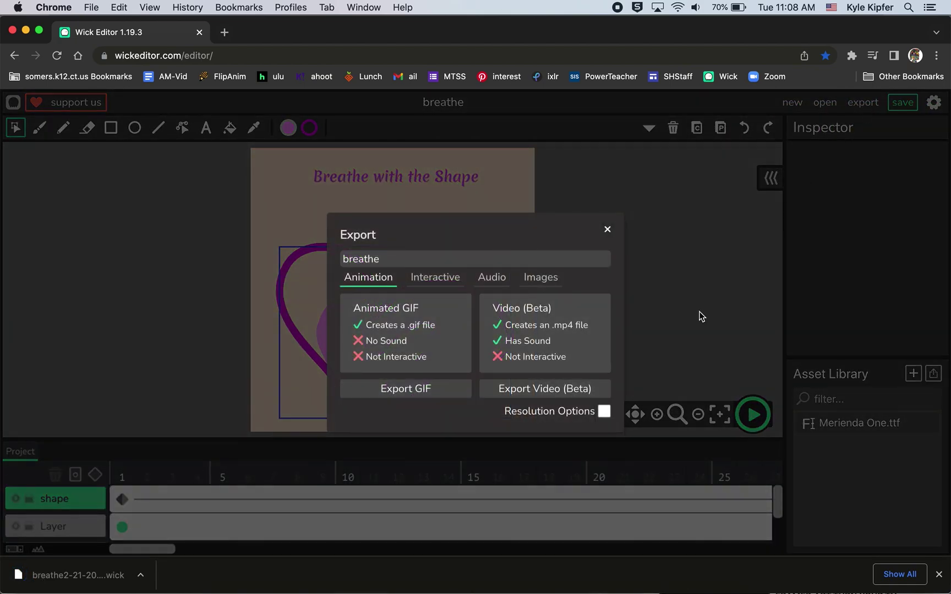
click(414, 390)
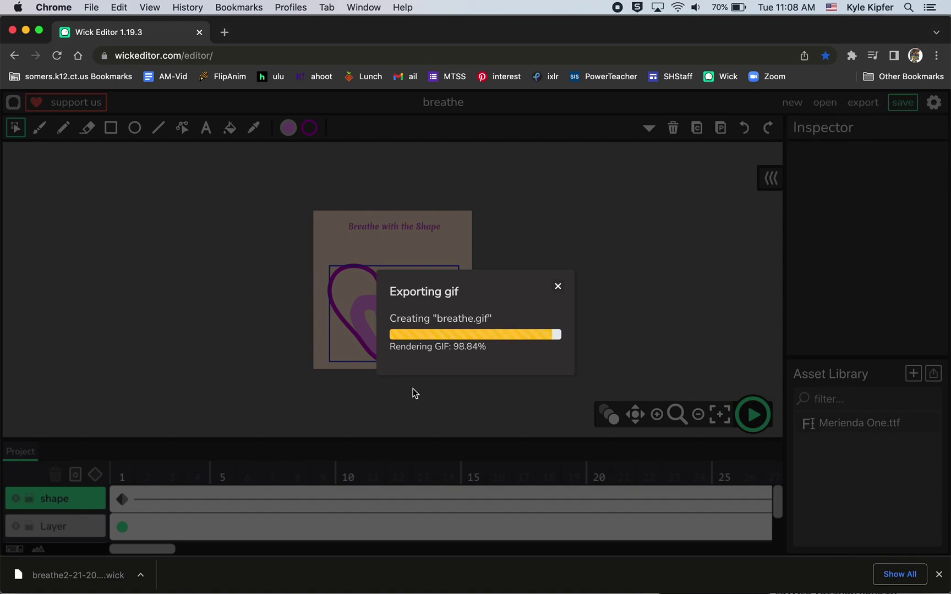
click(558, 287)
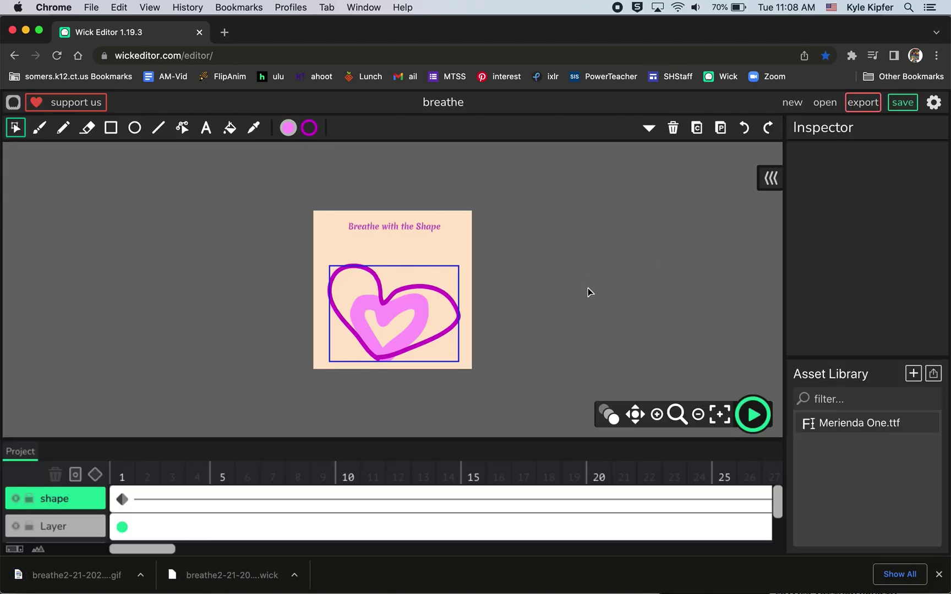